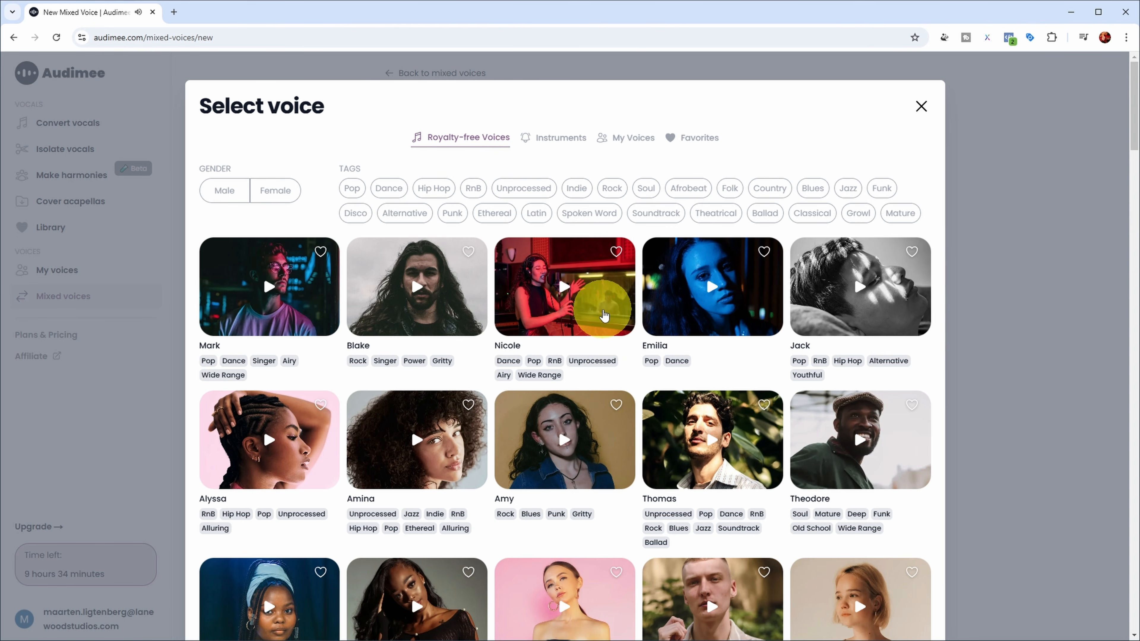
# Step: Choose Nicole as the first voice of the mix, and preview and choose Eleanor as the second
pyautogui.click(603, 316)
pyautogui.click(733, 339)
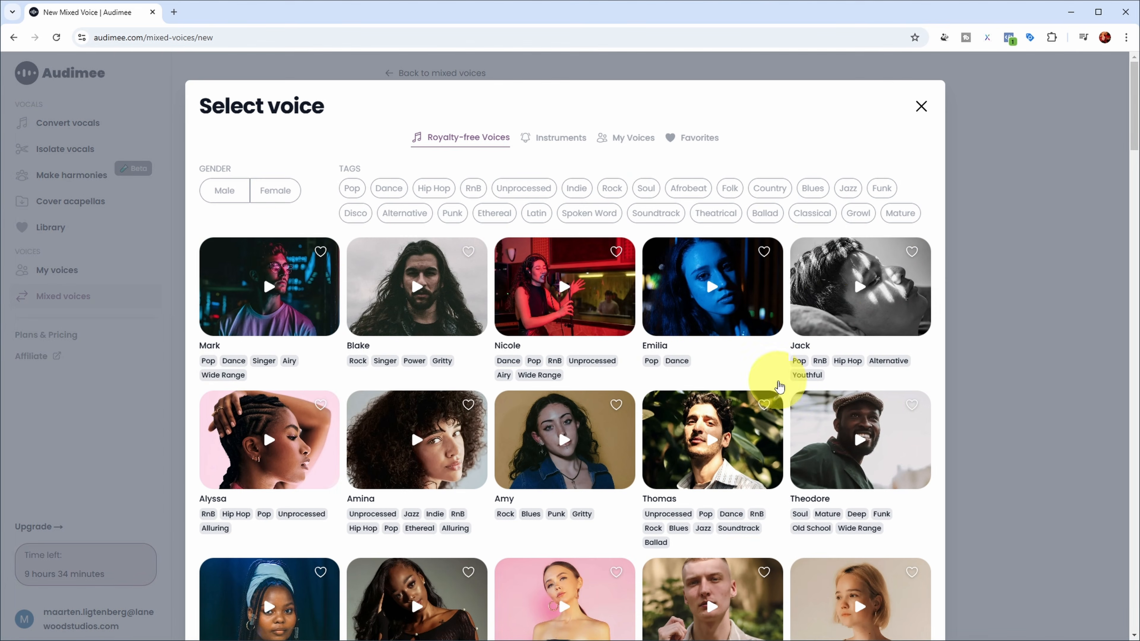
pyautogui.scroll(-5, 828, 317)
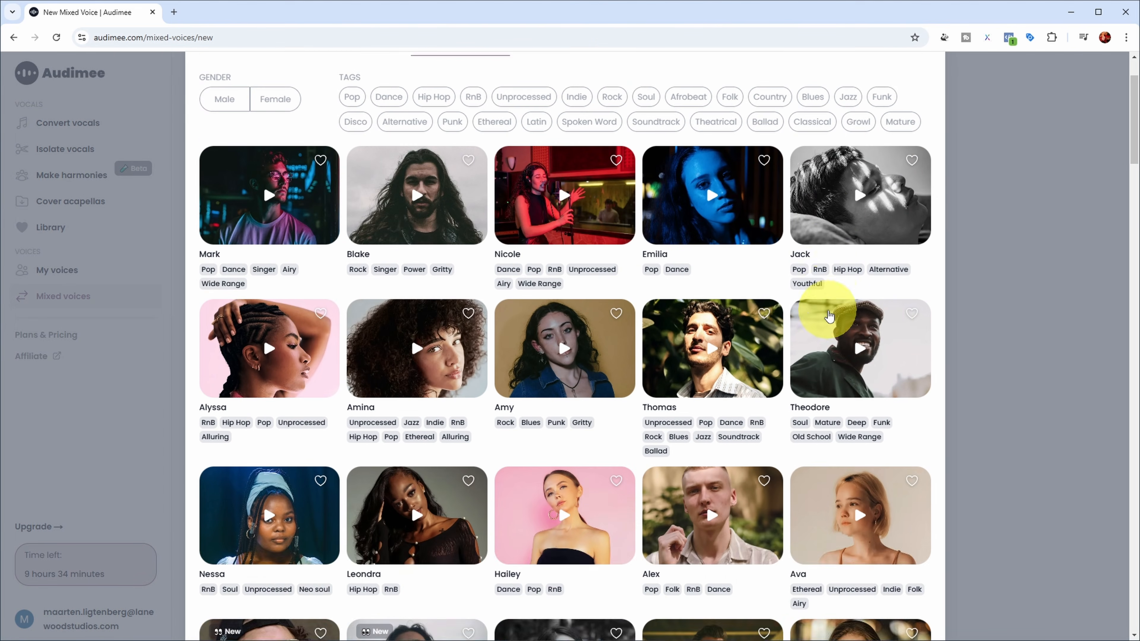
pyautogui.scroll(-1, 828, 317)
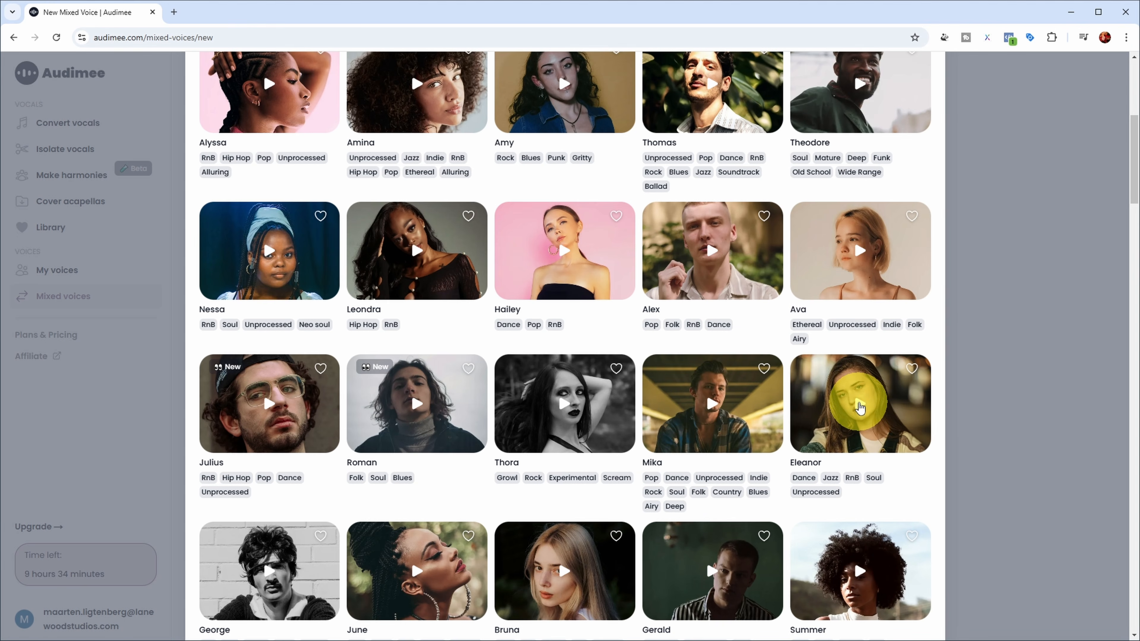
pyautogui.click(859, 405)
pyautogui.click(861, 407)
pyautogui.click(904, 428)
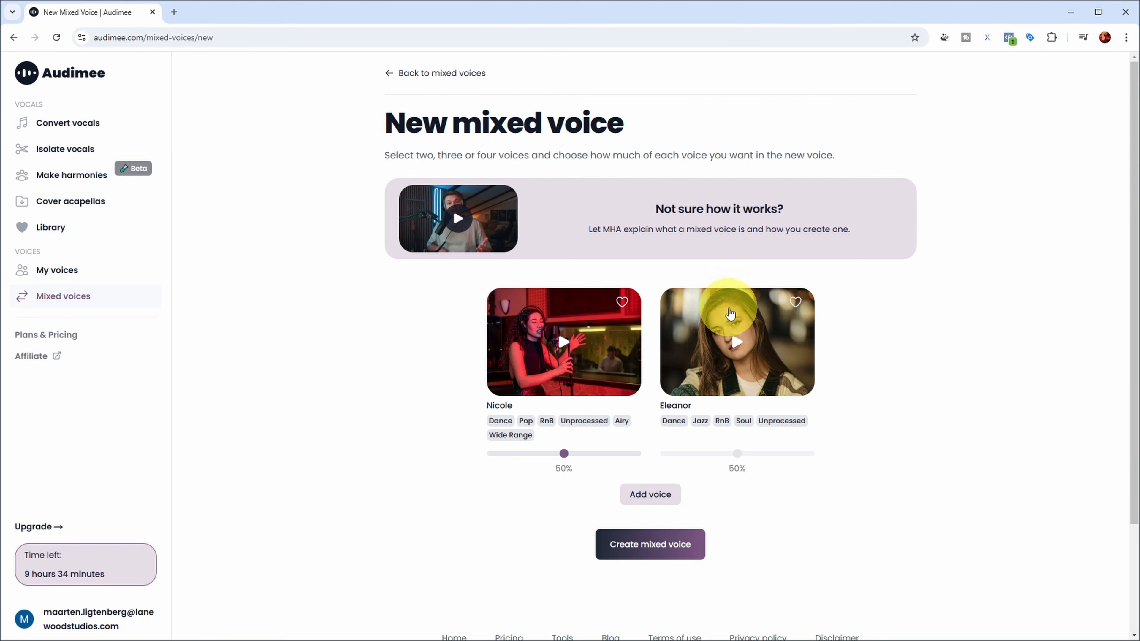
# Step: Start adding a third voice and filter the royalty-free voices by Female gender with the Pop and Jazz tags
pyautogui.click(650, 495)
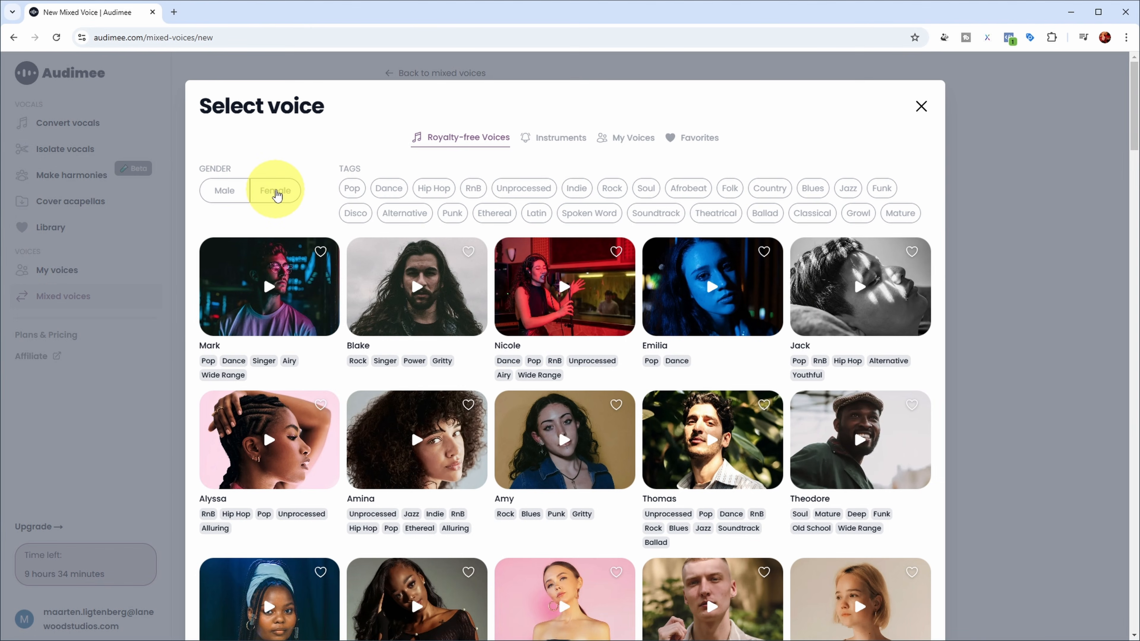
pyautogui.click(277, 194)
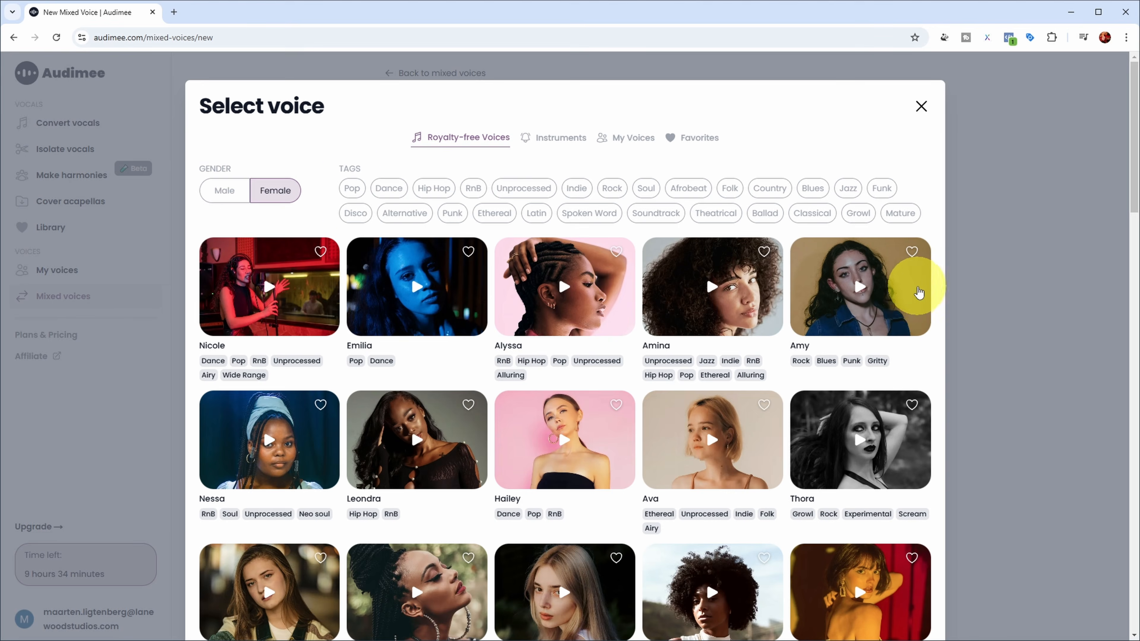
pyautogui.click(353, 190)
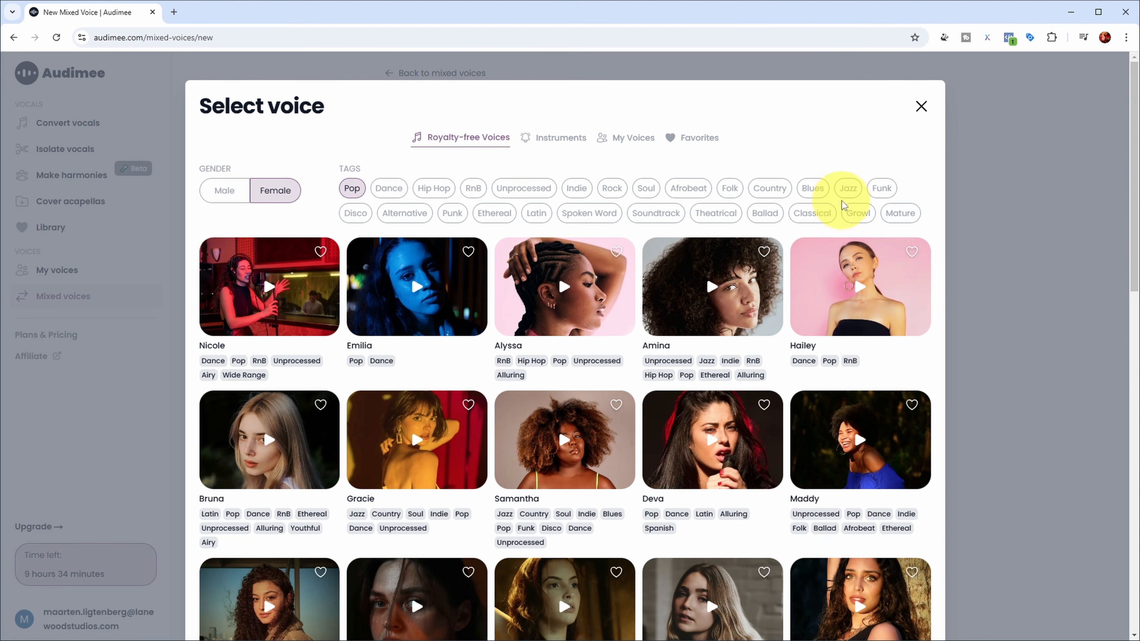
pyautogui.click(849, 191)
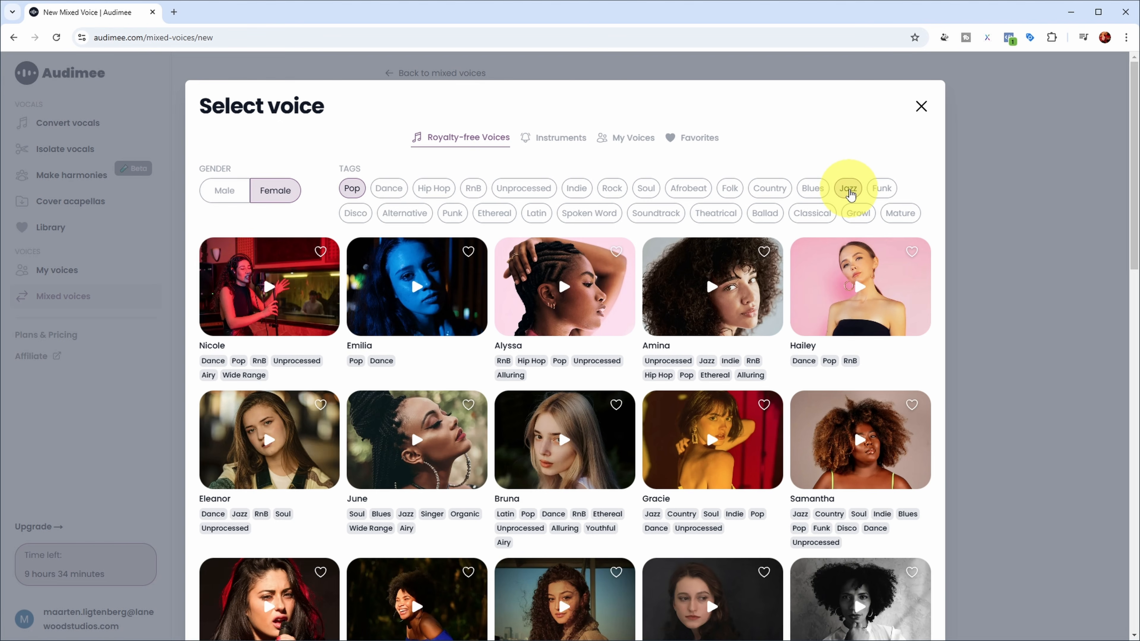
# Step: Preview Gracie's voice sample and add Gracie as the third voice of the mix
pyautogui.click(718, 443)
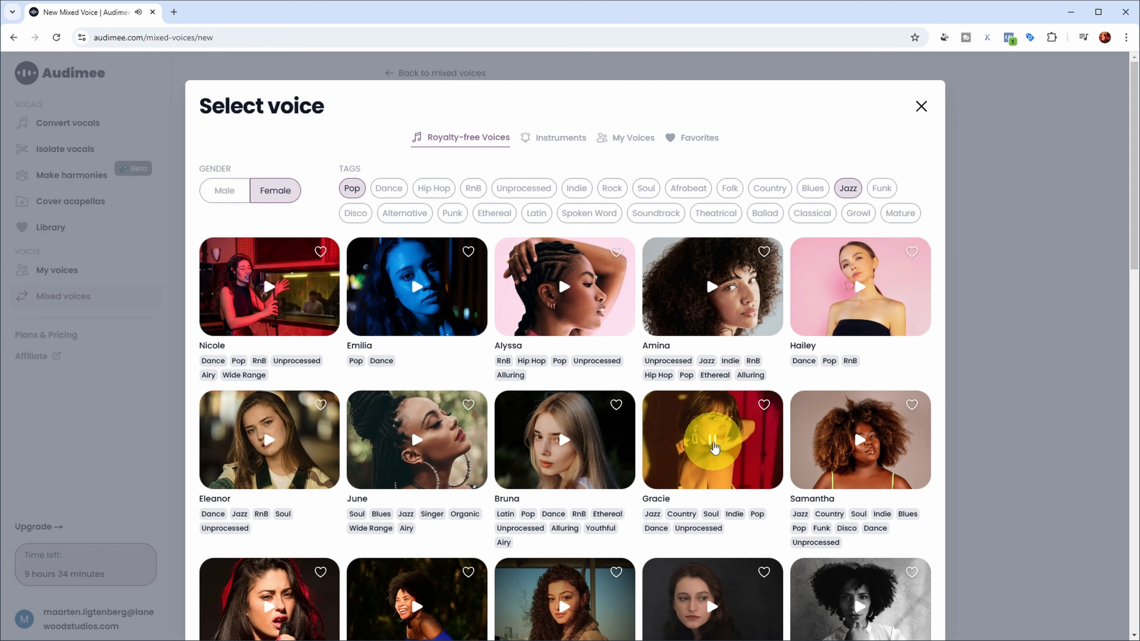
pyautogui.click(714, 444)
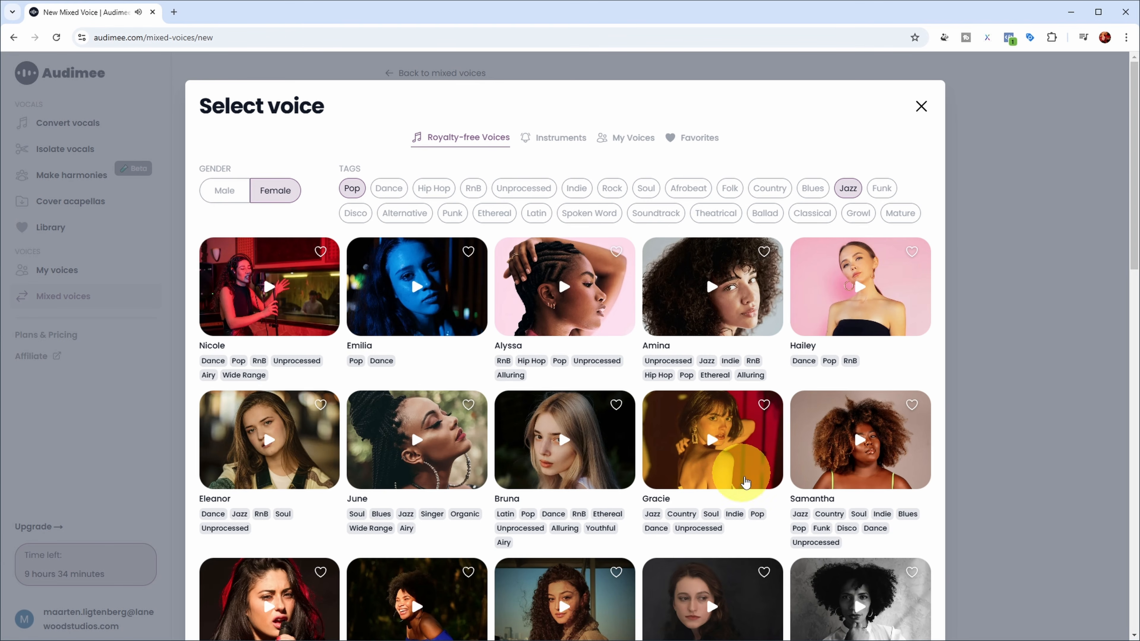
pyautogui.click(750, 464)
# Step: Adjust the blend to 35% Nicole, 35% Eleanor and 30% Gracie
pyautogui.scroll(-1, 561, 404)
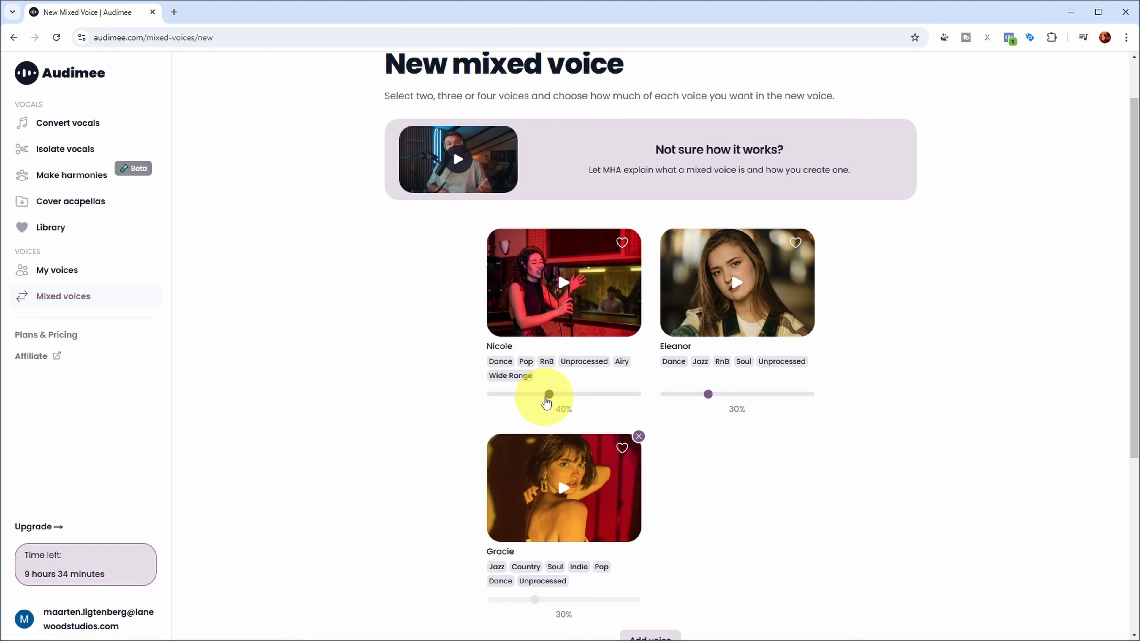
pyautogui.moveTo(549, 395); pyautogui.dragTo(513, 394)
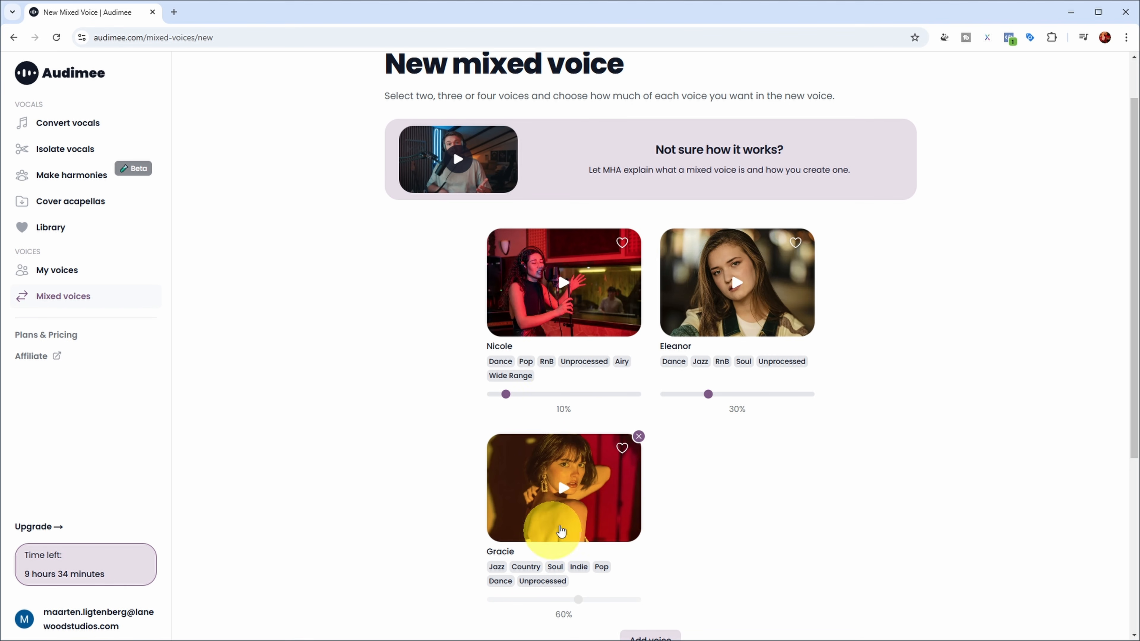
pyautogui.moveTo(708, 394); pyautogui.dragTo(773, 394)
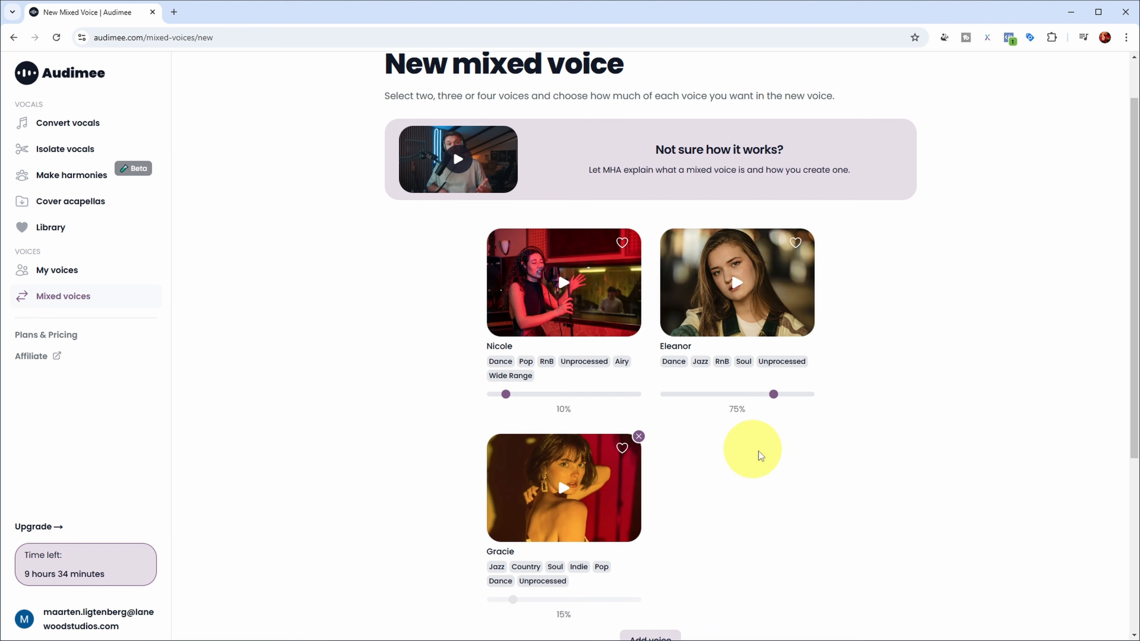
pyautogui.moveTo(773, 395); pyautogui.dragTo(715, 395)
pyautogui.moveTo(510, 395); pyautogui.dragTo(542, 395)
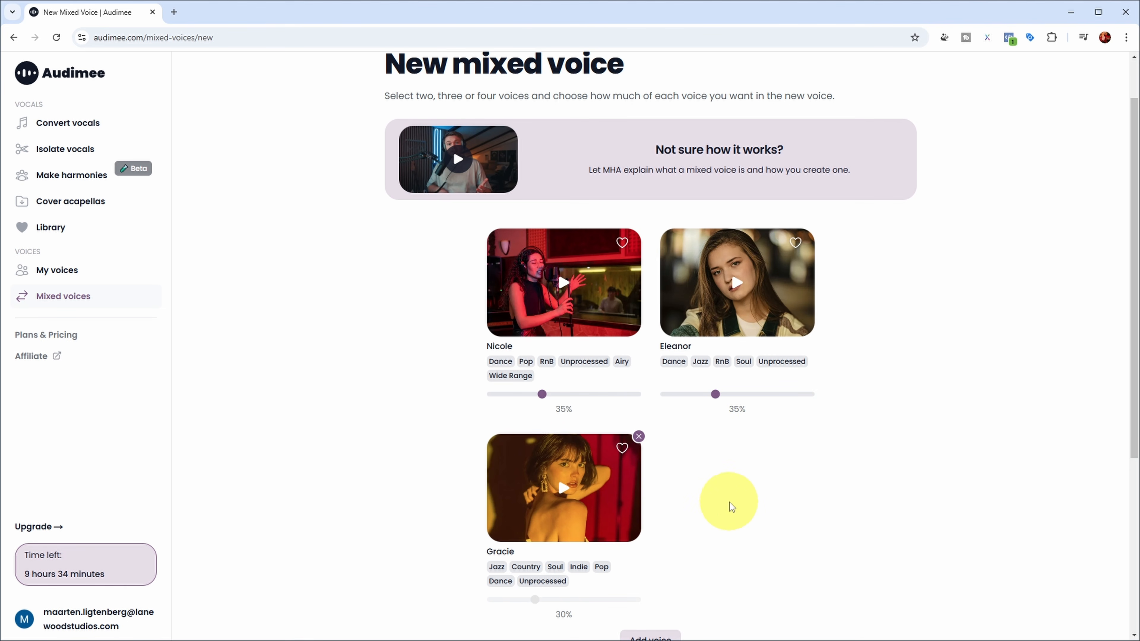
# Step: Create the mixed voice from the three blended voices and open it for vocal conversion
pyautogui.scroll(-5, 792, 494)
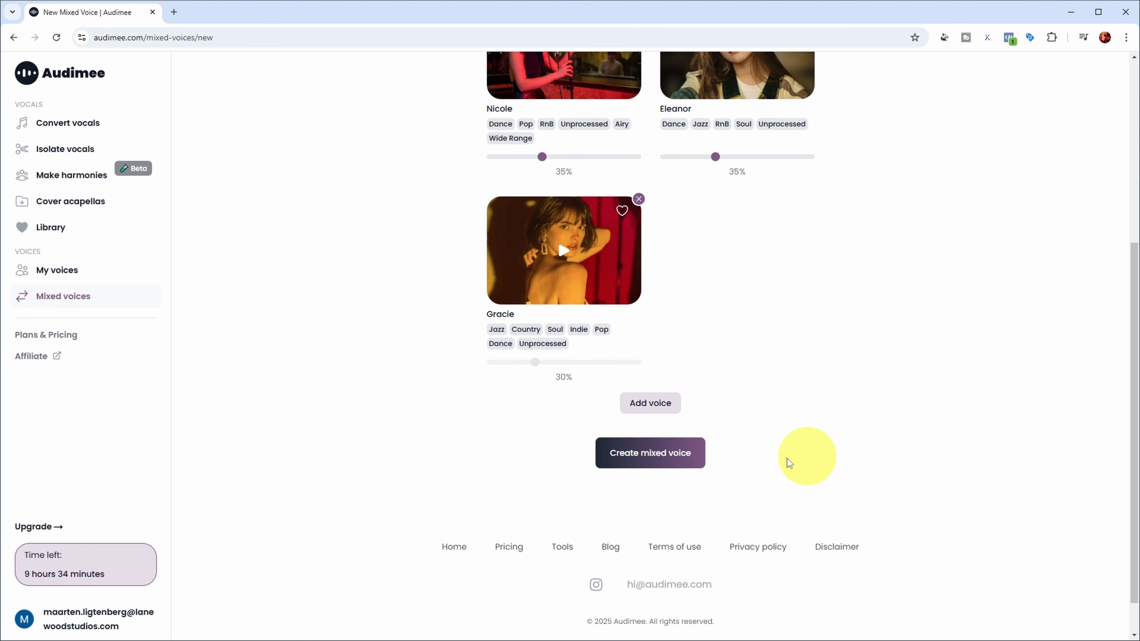
pyautogui.click(650, 453)
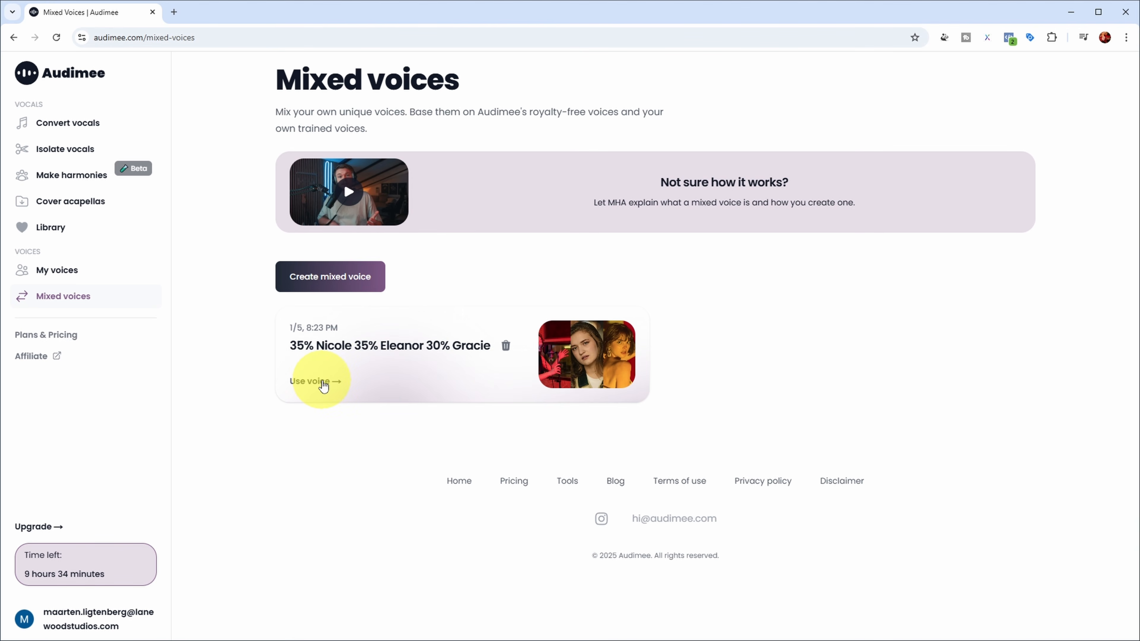
pyautogui.click(315, 382)
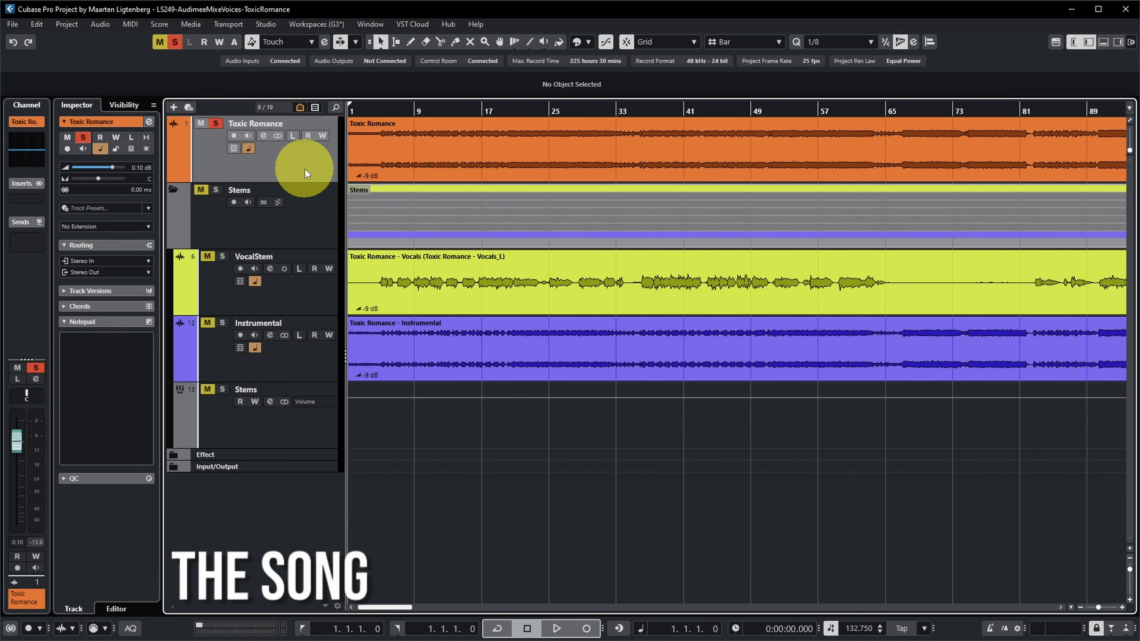
# Step: In Cubase, listen to the Toxic Romance song and to the soloed VocalStem track from bar 4
pyautogui.press('space')
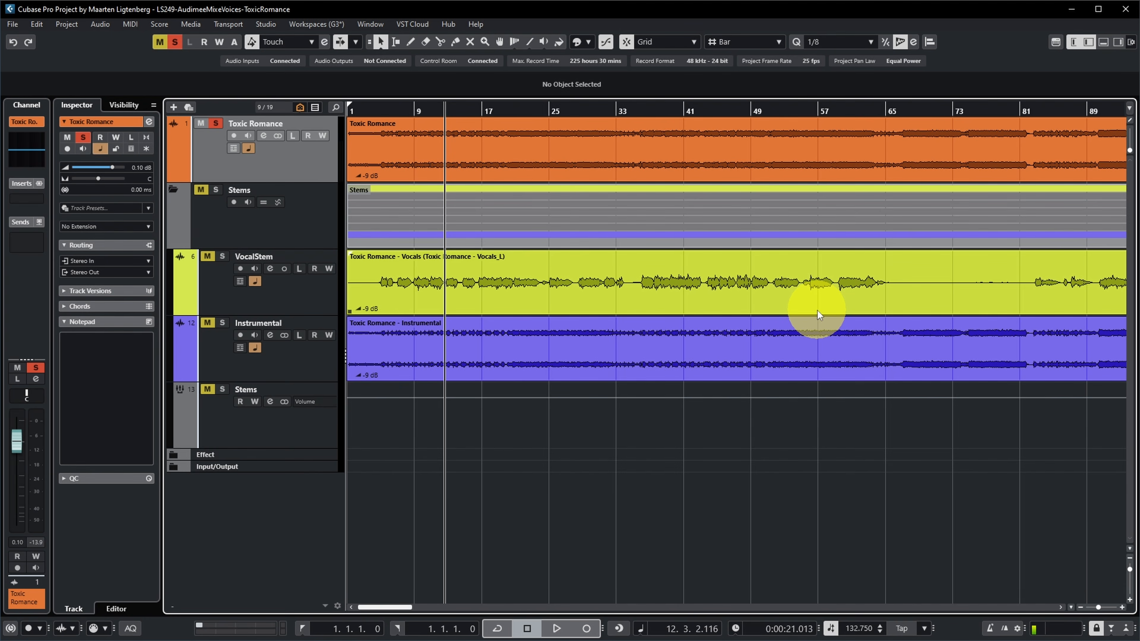
pyautogui.click(374, 107)
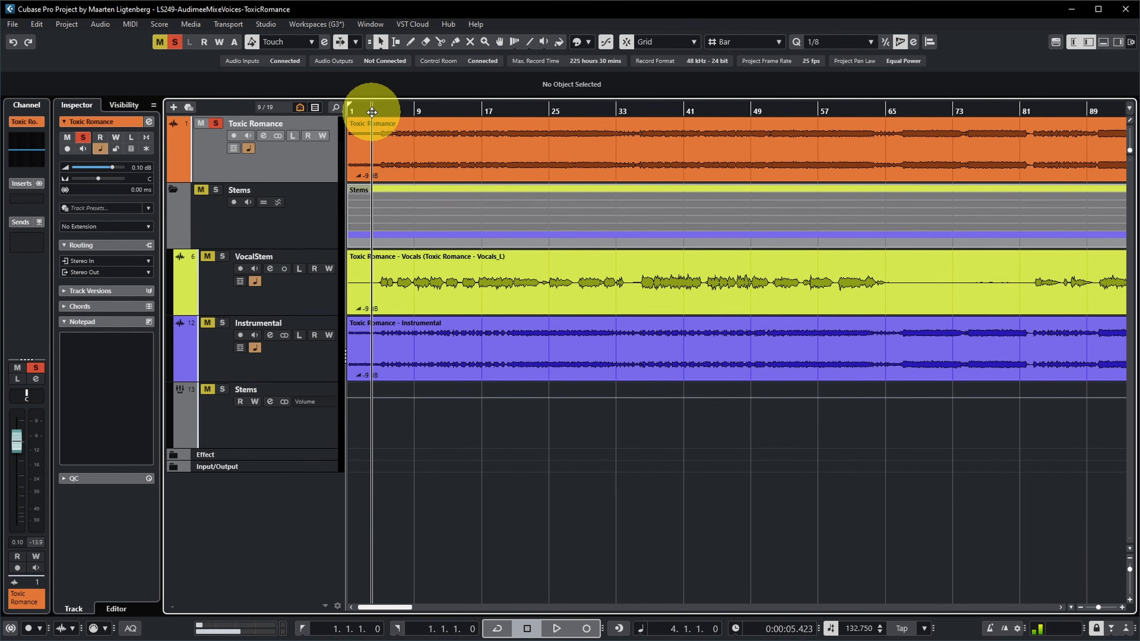
pyautogui.click(221, 256)
pyautogui.press('space')
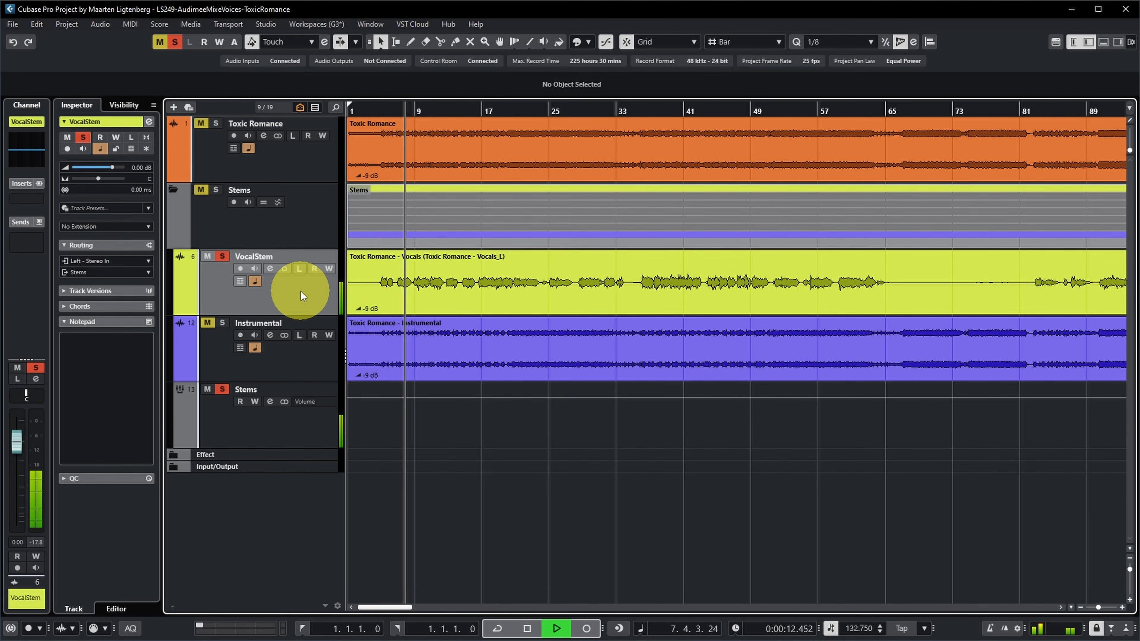
pyautogui.press('space')
# Step: Solo the Instrumental track and listen to it from bar 5
pyautogui.click(222, 323)
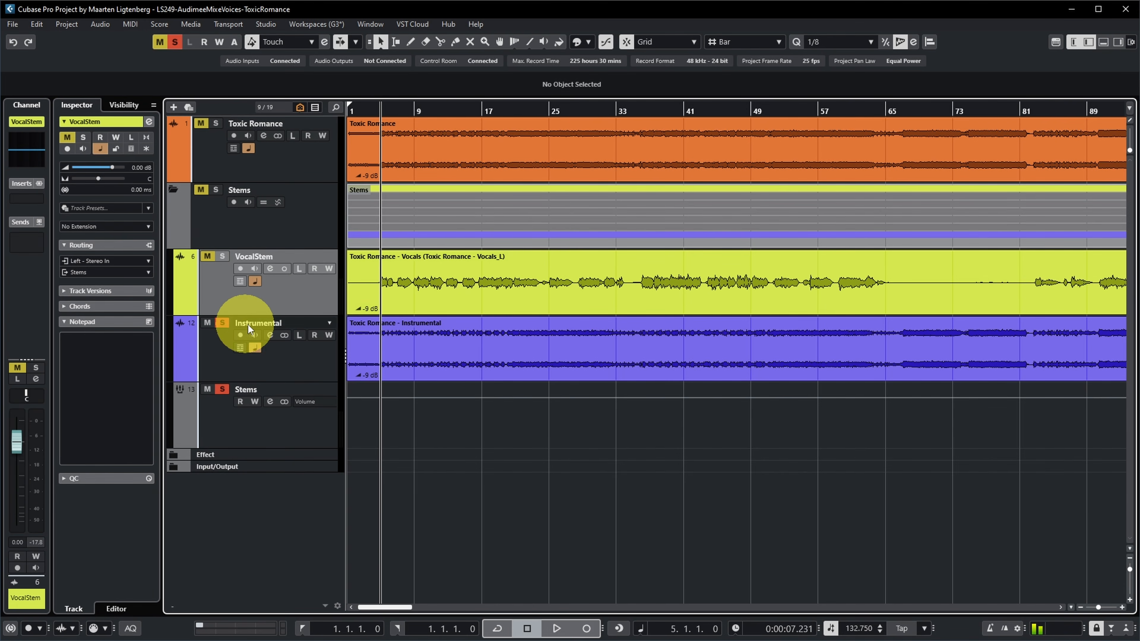
pyautogui.press('space')
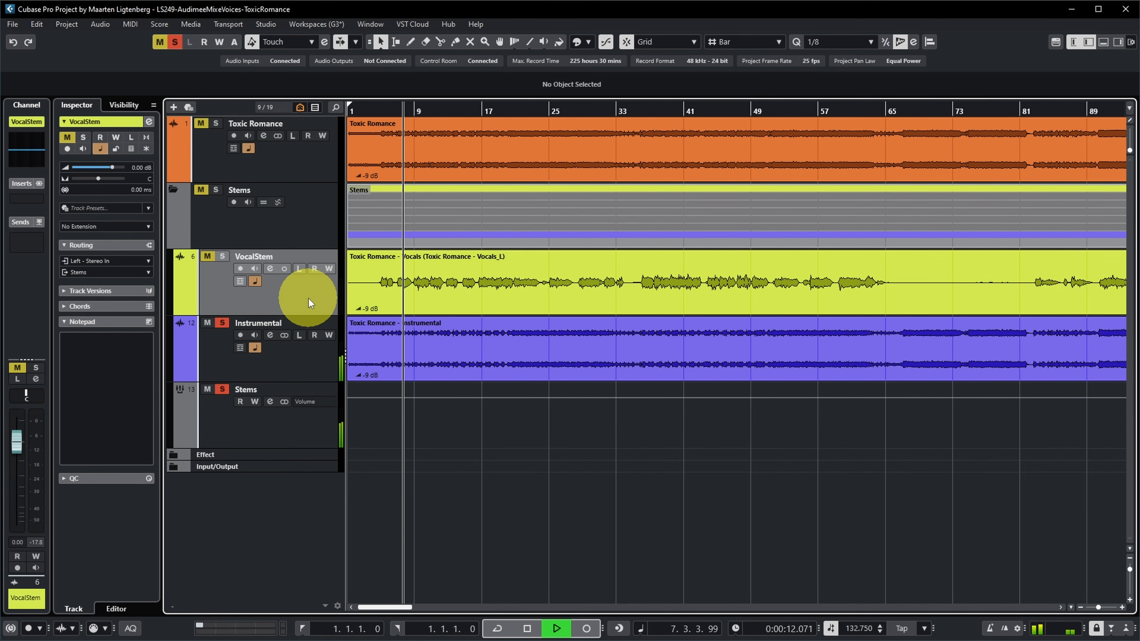
pyautogui.press('space')
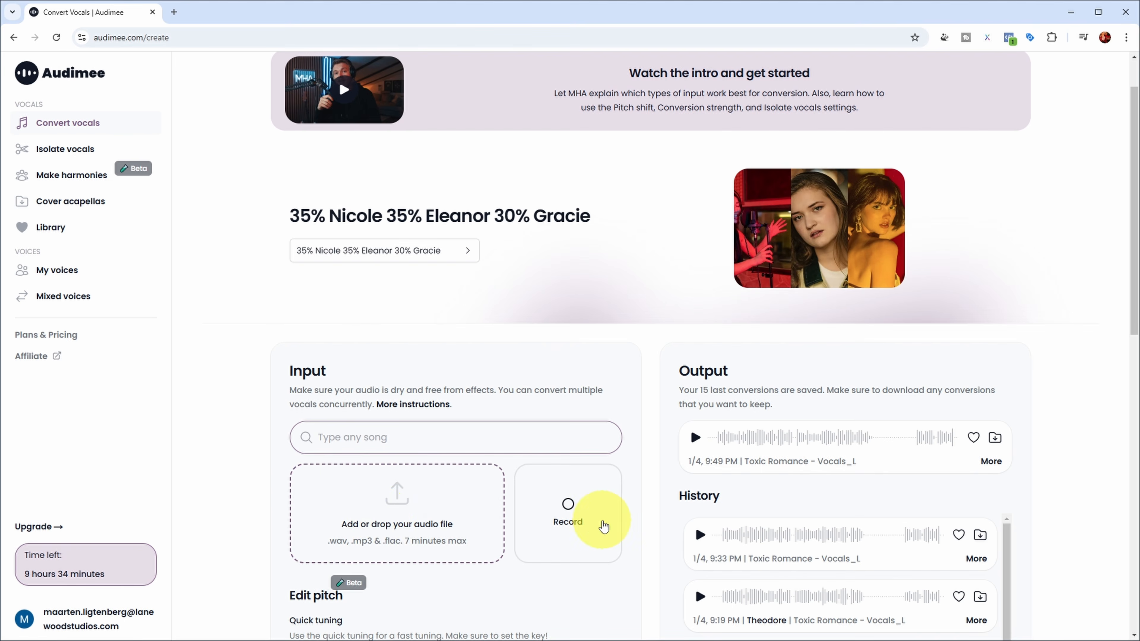
# Step: Back in Audimee, upload "Toxic Romance - Vocals_L.wav" as the conversion input and preview the uploaded vocal
pyautogui.click(438, 521)
pyautogui.click(261, 87)
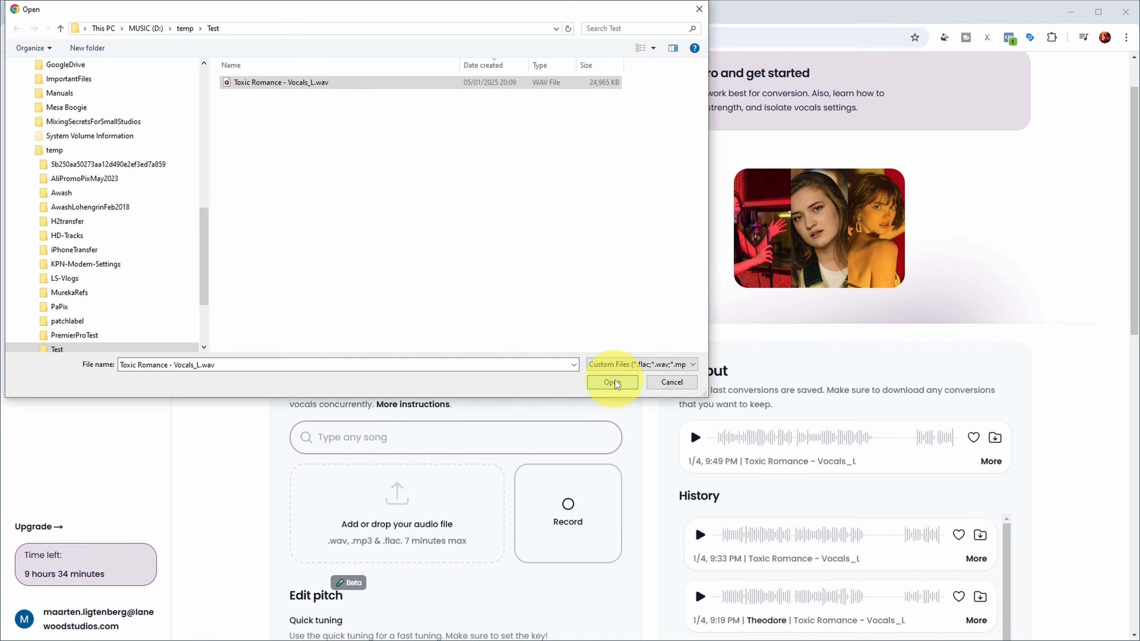
pyautogui.click(616, 382)
pyautogui.click(314, 443)
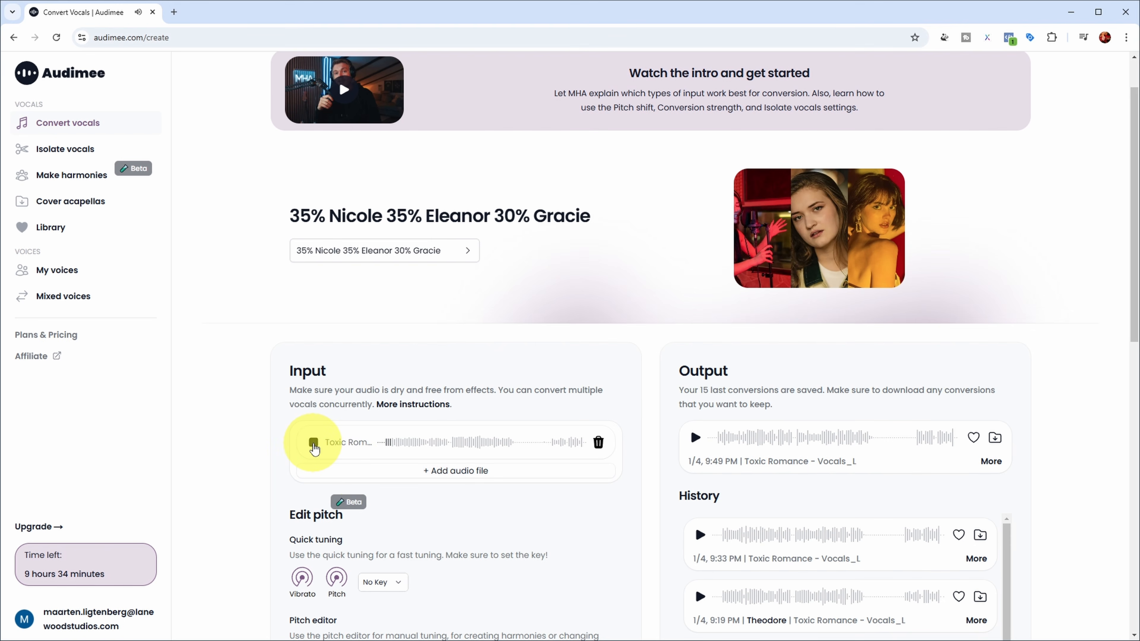
pyautogui.click(313, 443)
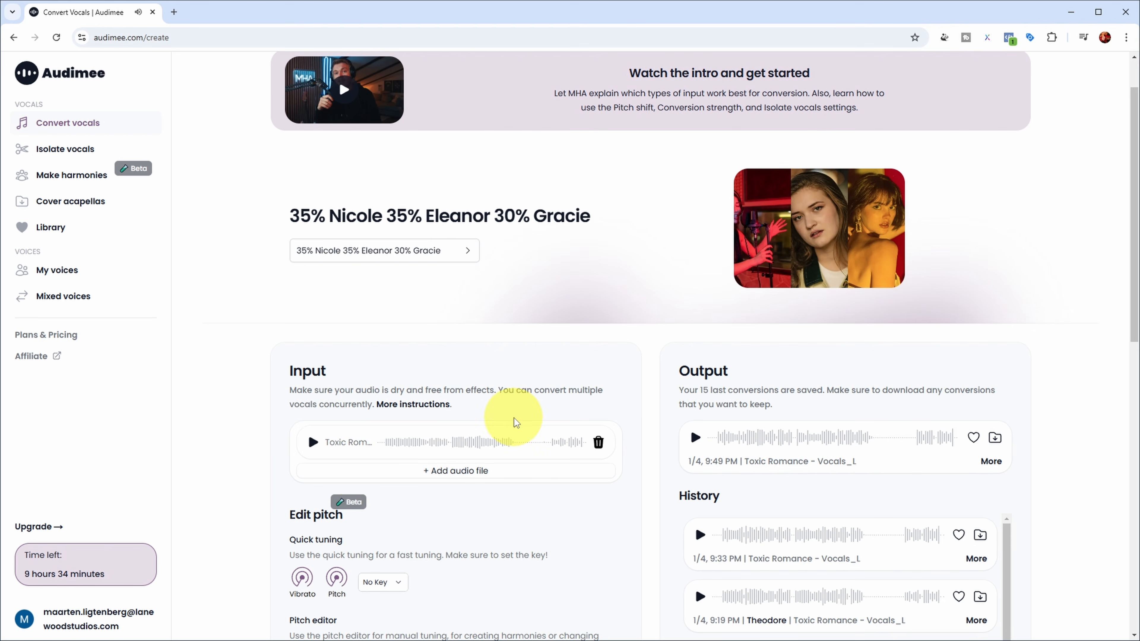
# Step: Enable removal of background vocals and of reverb and echo, and convert the uploaded vocal with the mixed voice
pyautogui.scroll(-9, 514, 418)
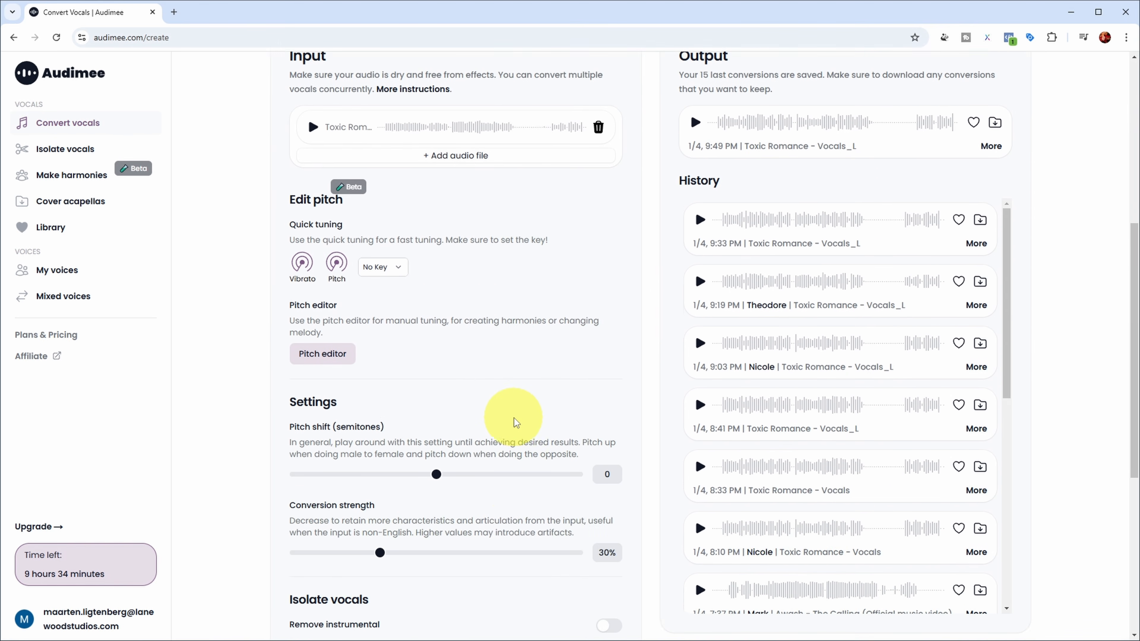
pyautogui.scroll(-5, 516, 422)
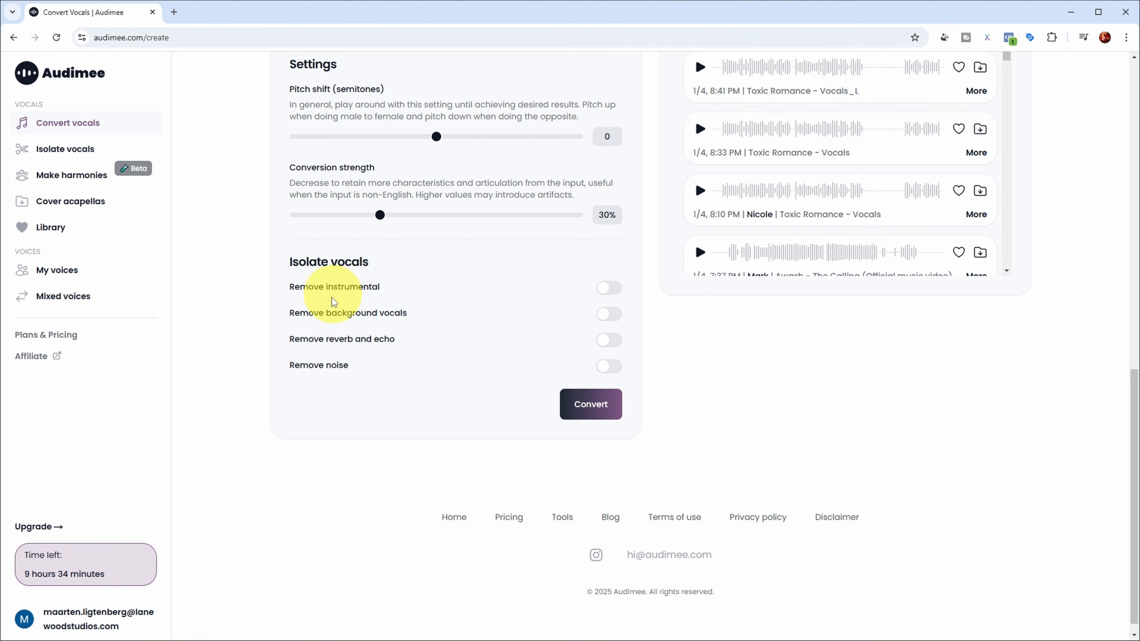
pyautogui.click(609, 314)
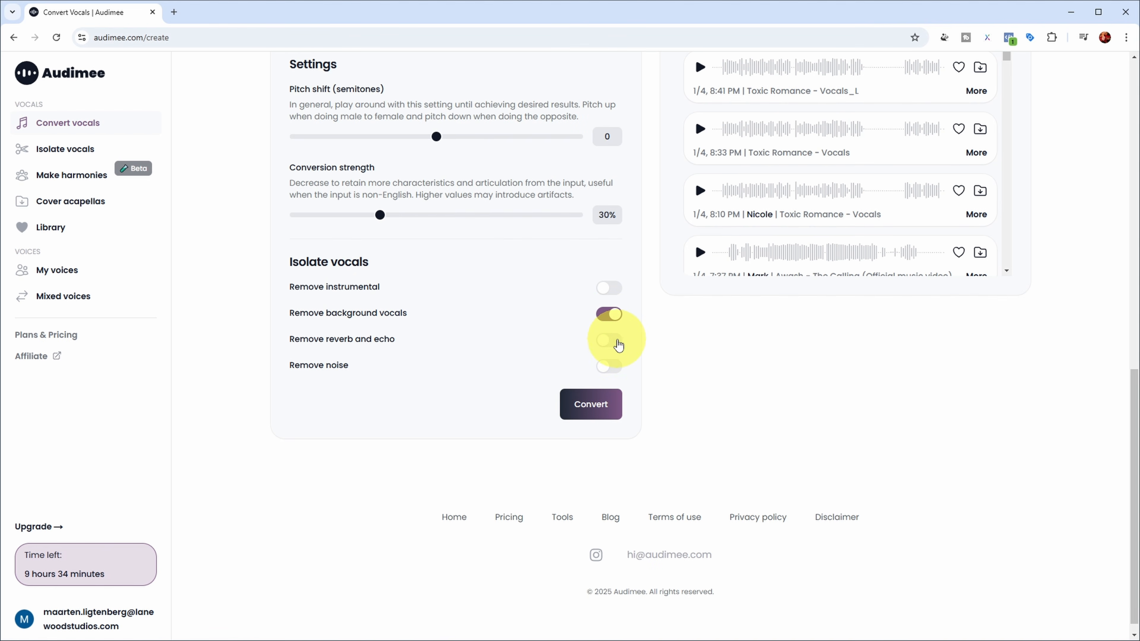
pyautogui.click(618, 342)
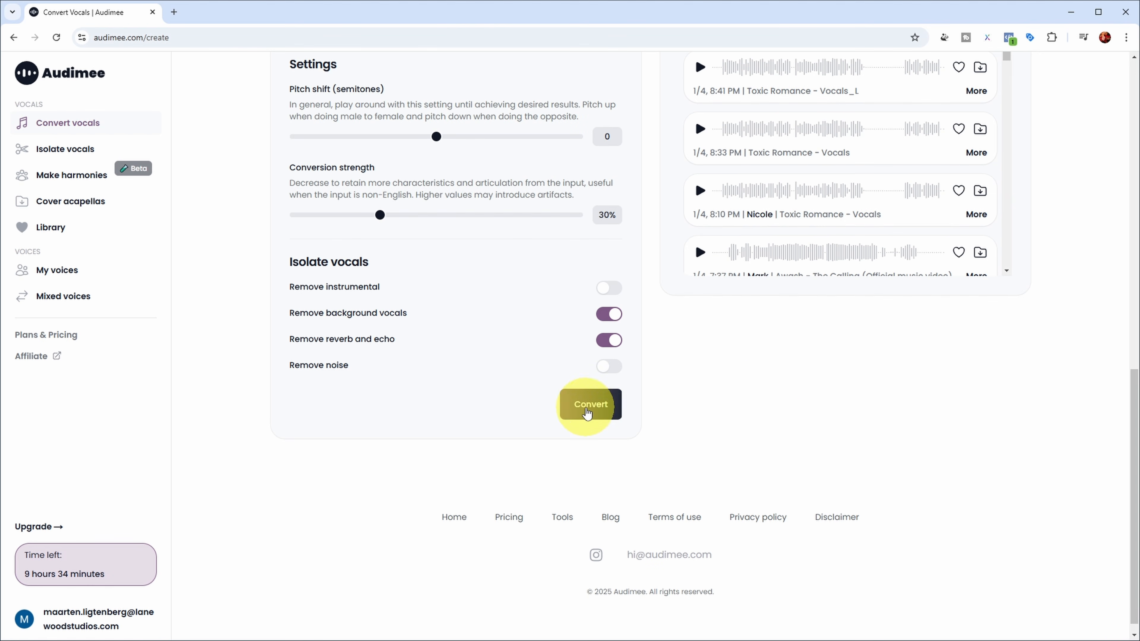
pyautogui.click(591, 407)
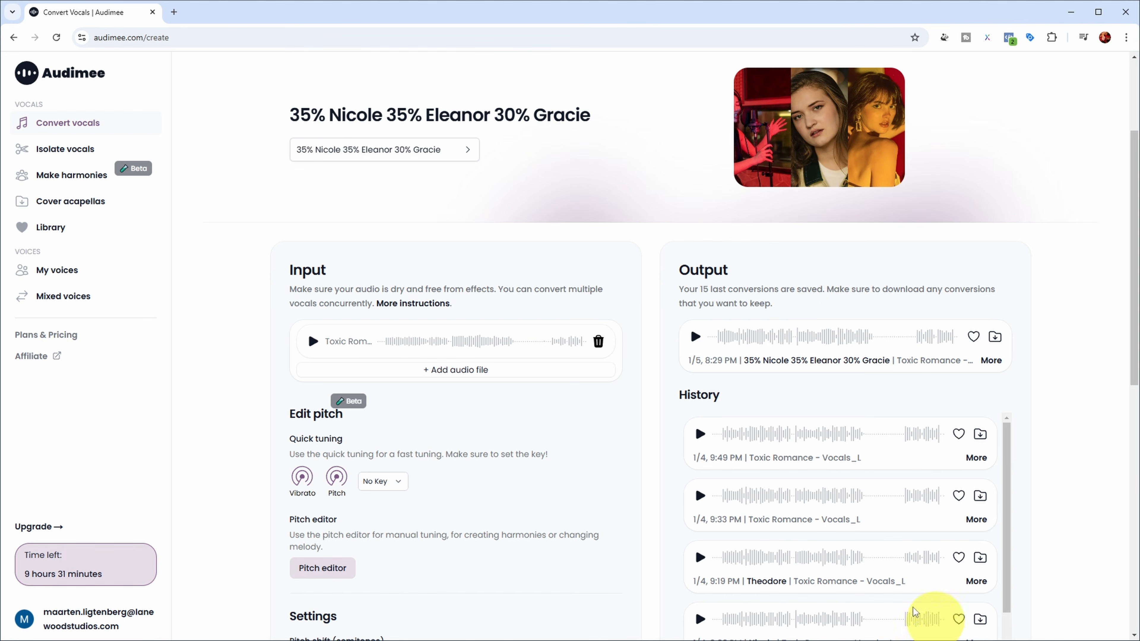
# Step: Listen to the newest converted vocal made with the Nicole, Eleanor and Gracie mix
pyautogui.click(695, 336)
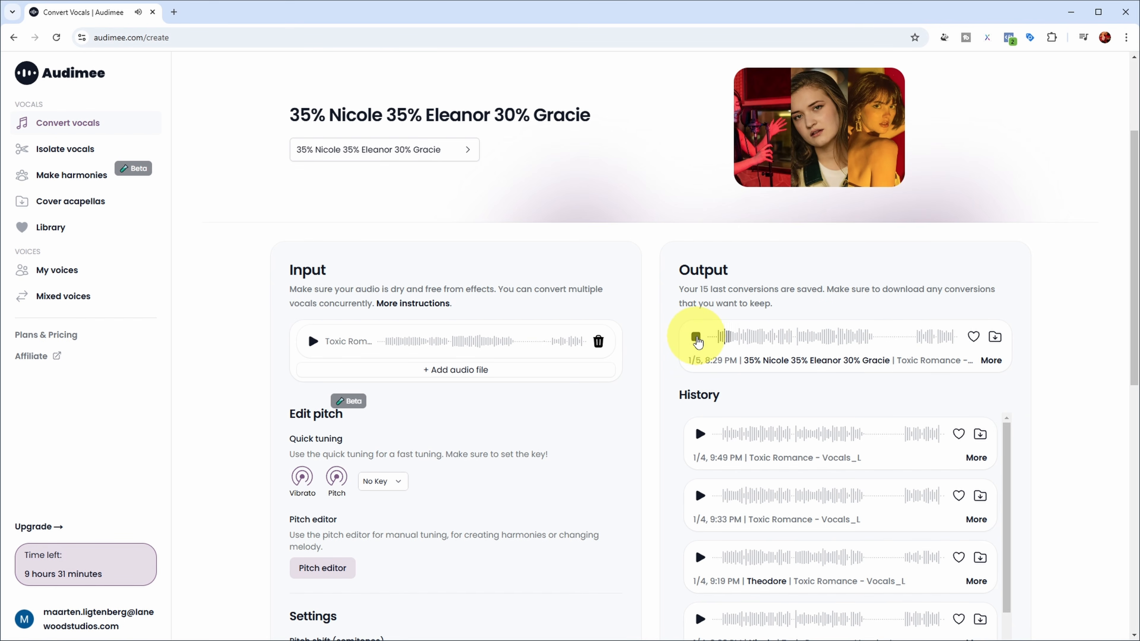
pyautogui.click(696, 337)
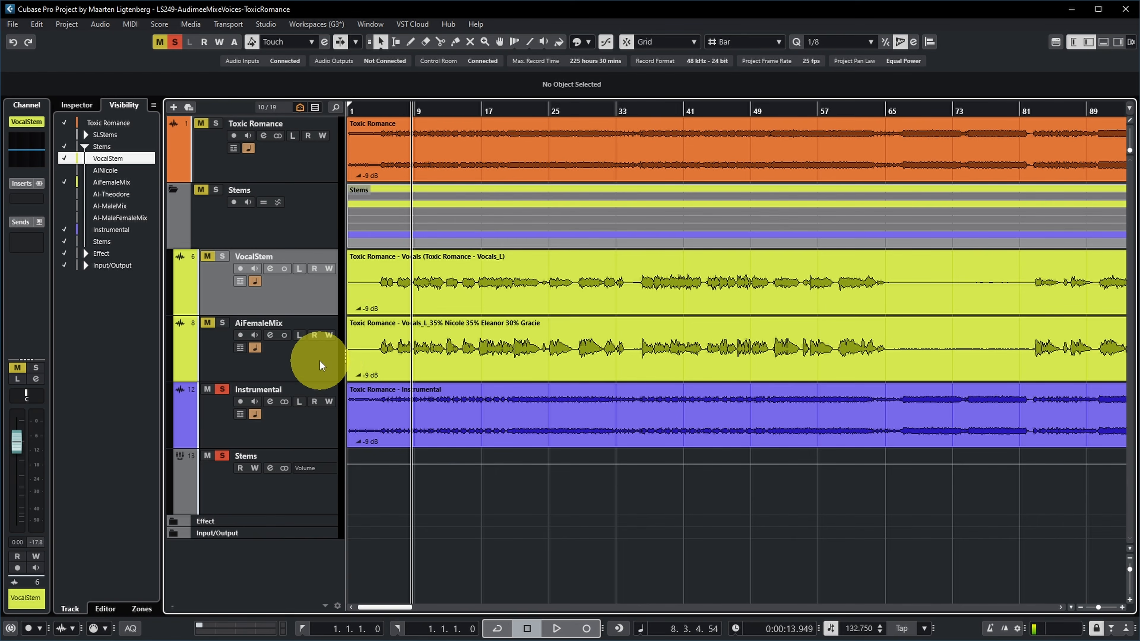
# Step: Switch to Cubase, solo the AiFemaleMix track and place the playback position at bar 5
pyautogui.click(319, 361)
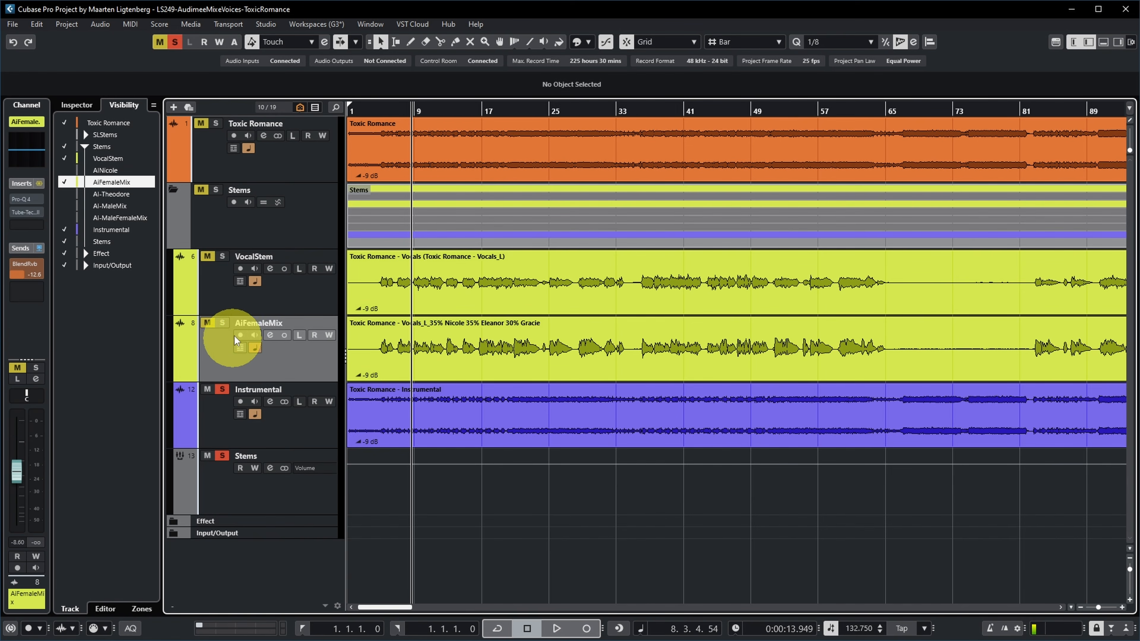
pyautogui.click(372, 274)
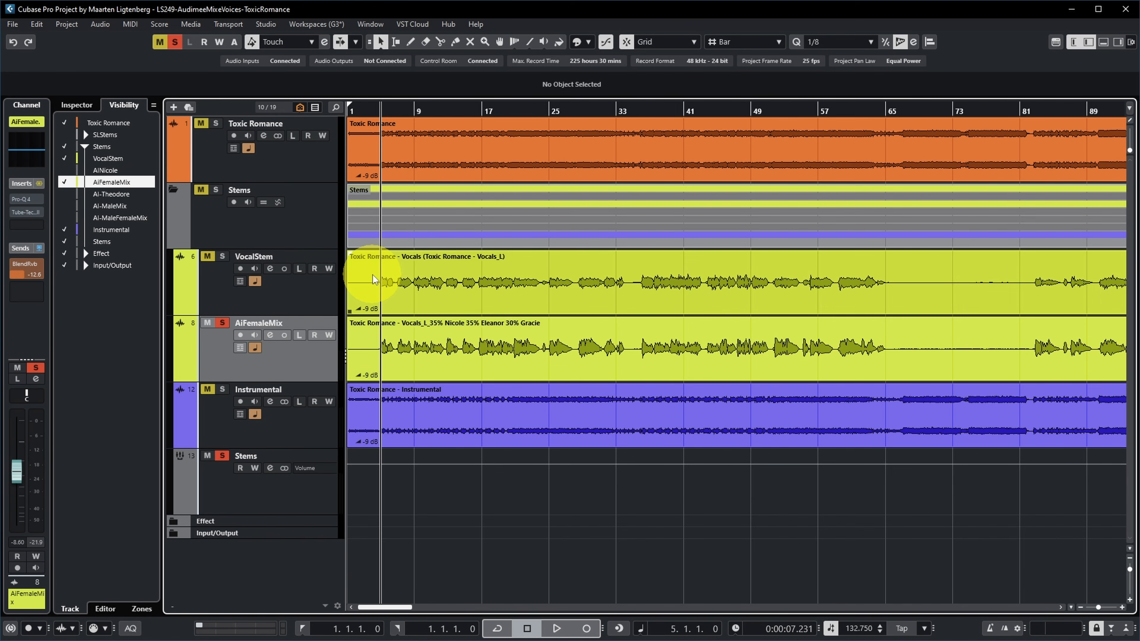
# Step: Listen to the soloed AiFemaleMix track from bar 5 and return to the starting position
pyautogui.press('space')
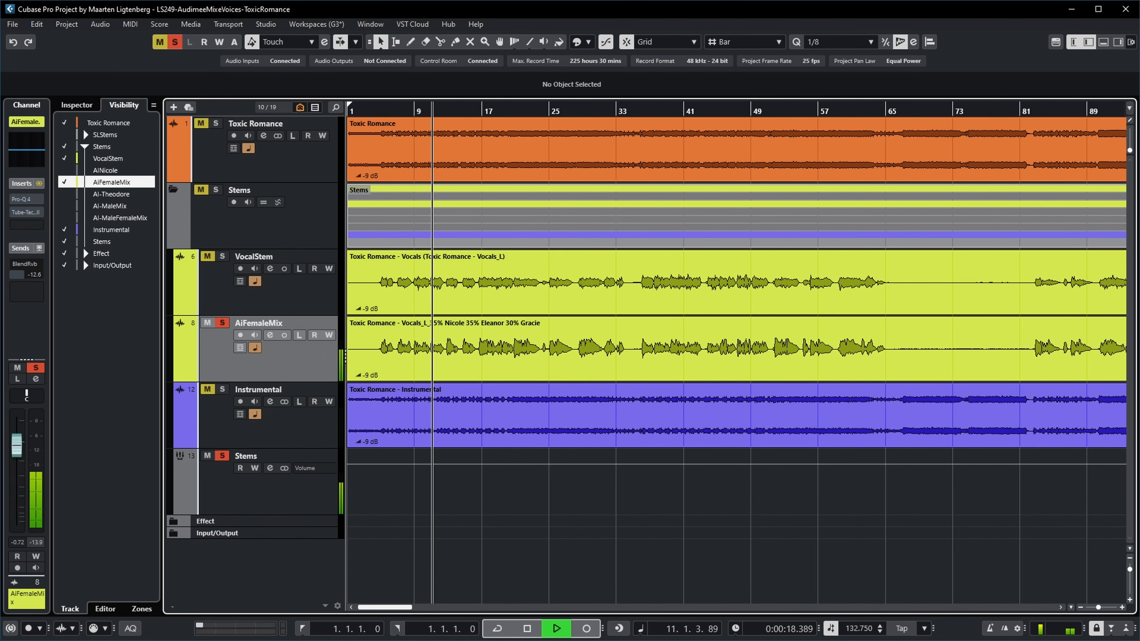
pyautogui.press('space')
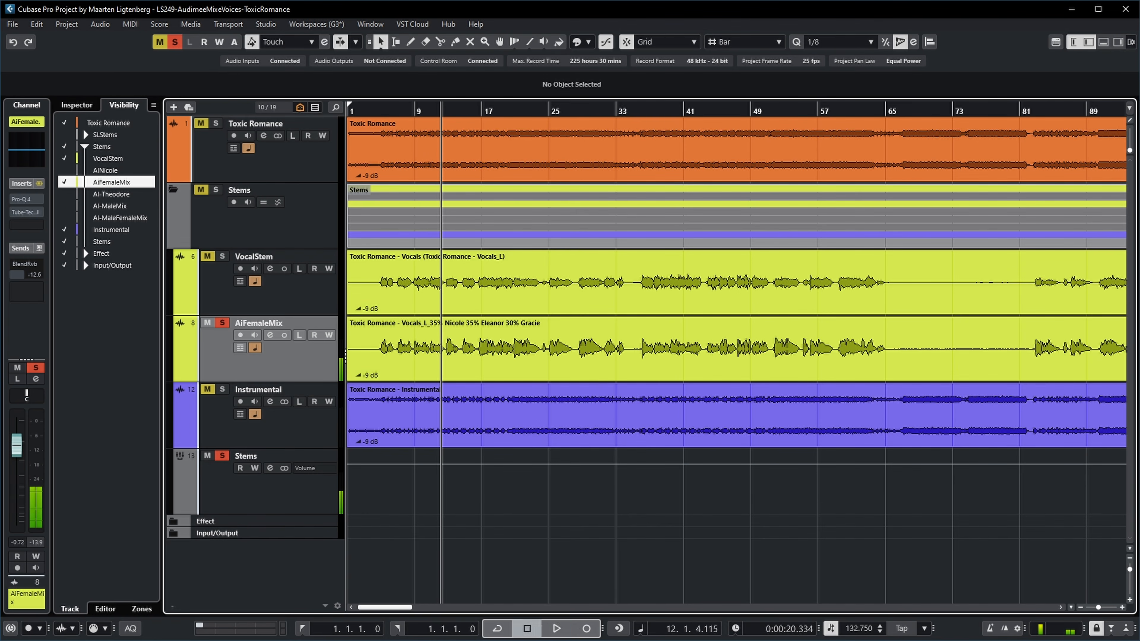
pyautogui.press('KP_0')
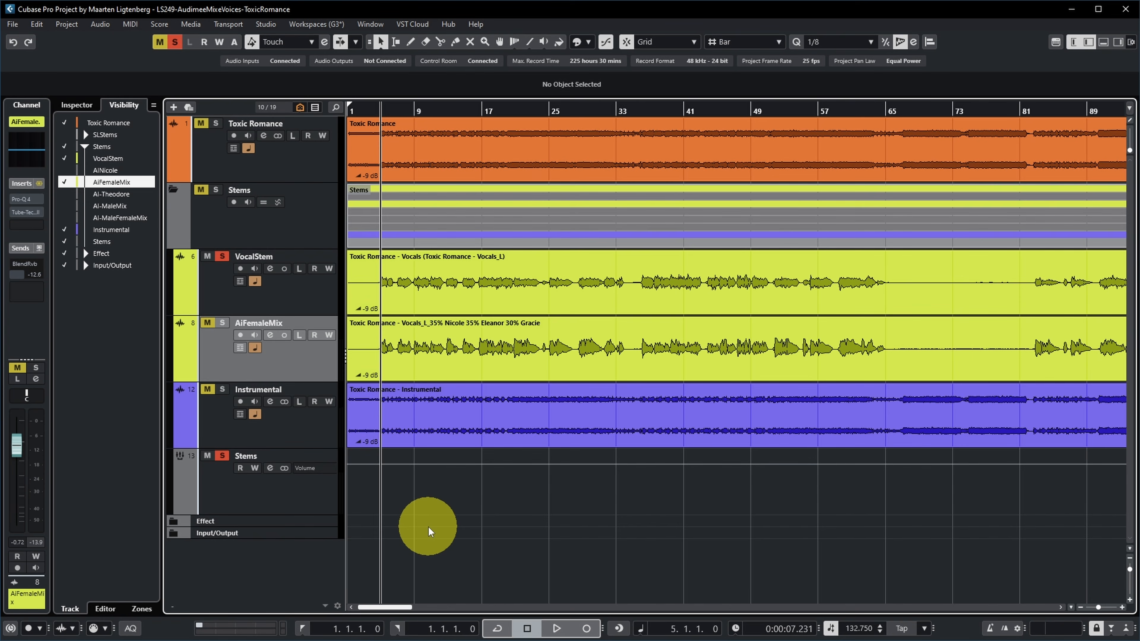
# Step: Play VocalStem from bar 5 and alternate the exclusive solo between VocalStem and AiFemaleMix to compare the two vocals
pyautogui.press('space')
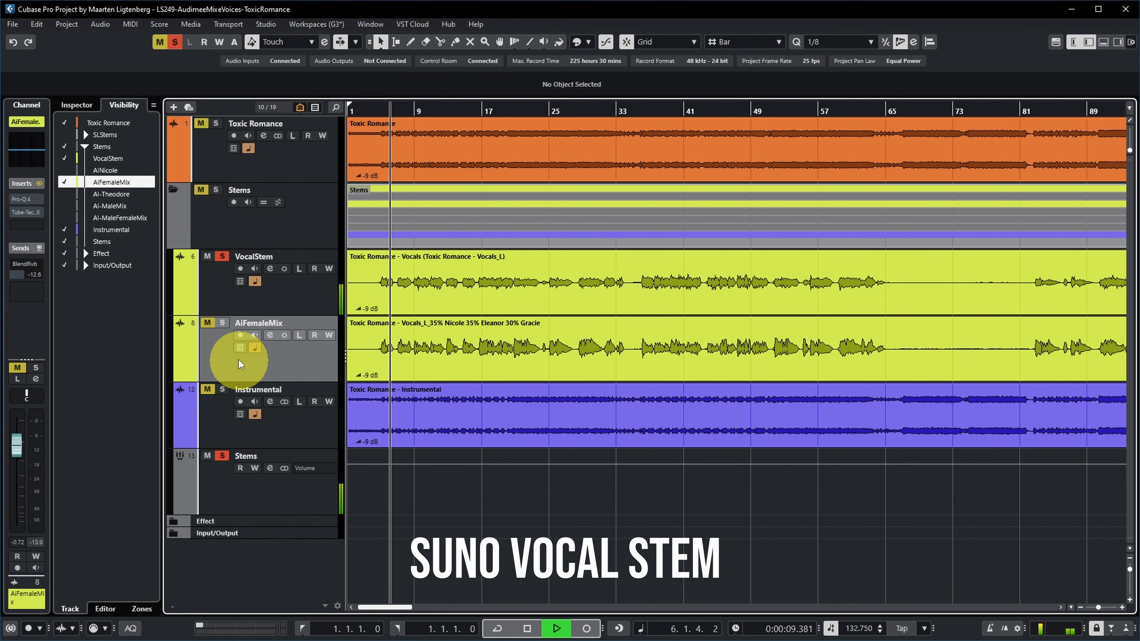
pyautogui.keyDown('ctrl'); pyautogui.click(226, 326); pyautogui.keyUp('ctrl')
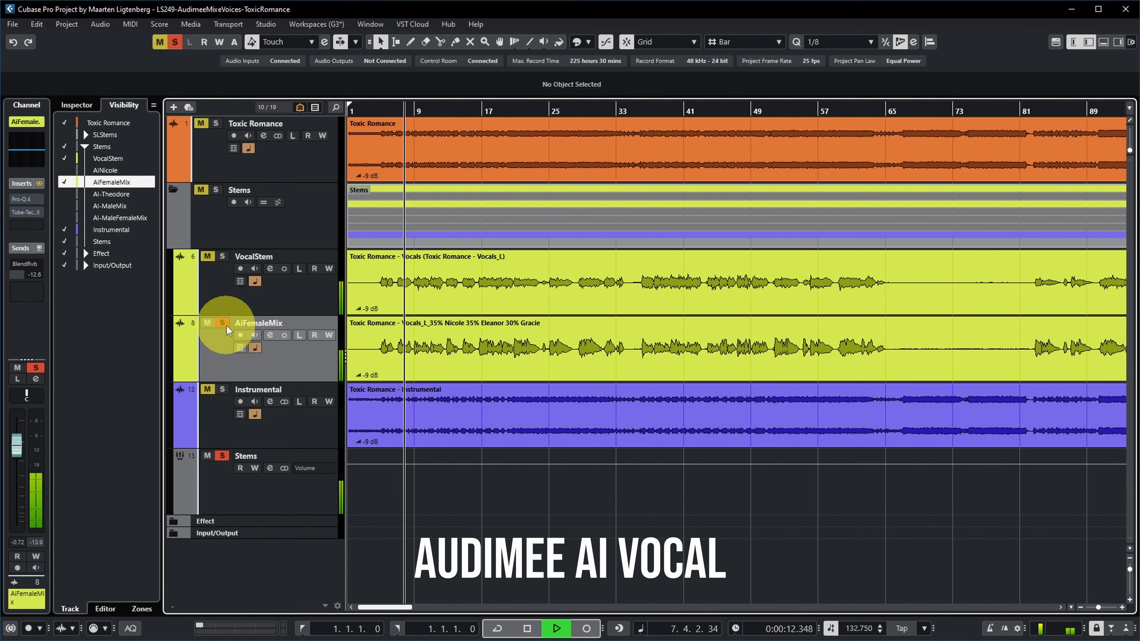
pyautogui.keyDown('ctrl'); pyautogui.click(223, 257); pyautogui.keyUp('ctrl')
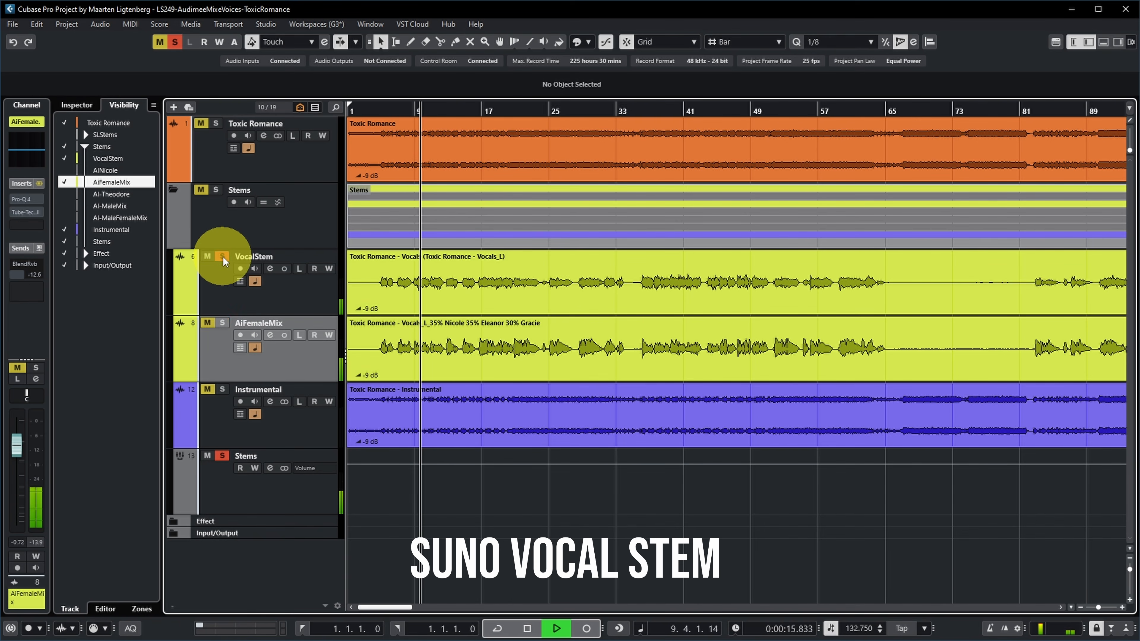
pyautogui.keyDown('ctrl'); pyautogui.click(222, 324); pyautogui.keyUp('ctrl')
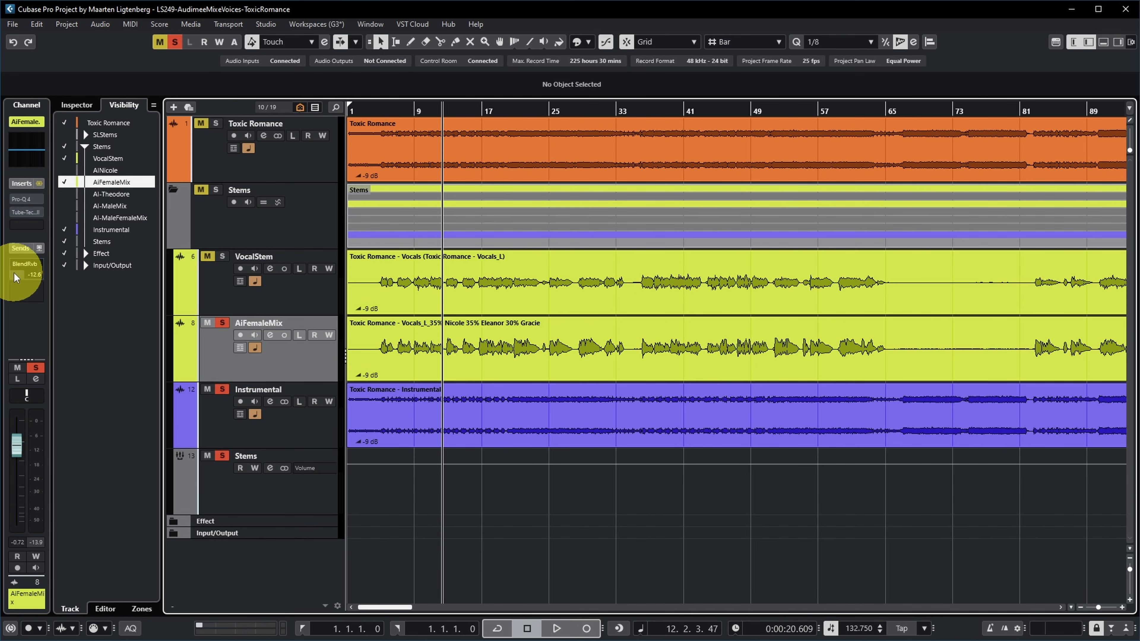
# Step: Reactivate the reverb send and the Pro-Q 4 and Tube-Tech inserts on AiFemaleMix, and inspect the plug-in settings
pyautogui.click(13, 265)
pyautogui.click(15, 213)
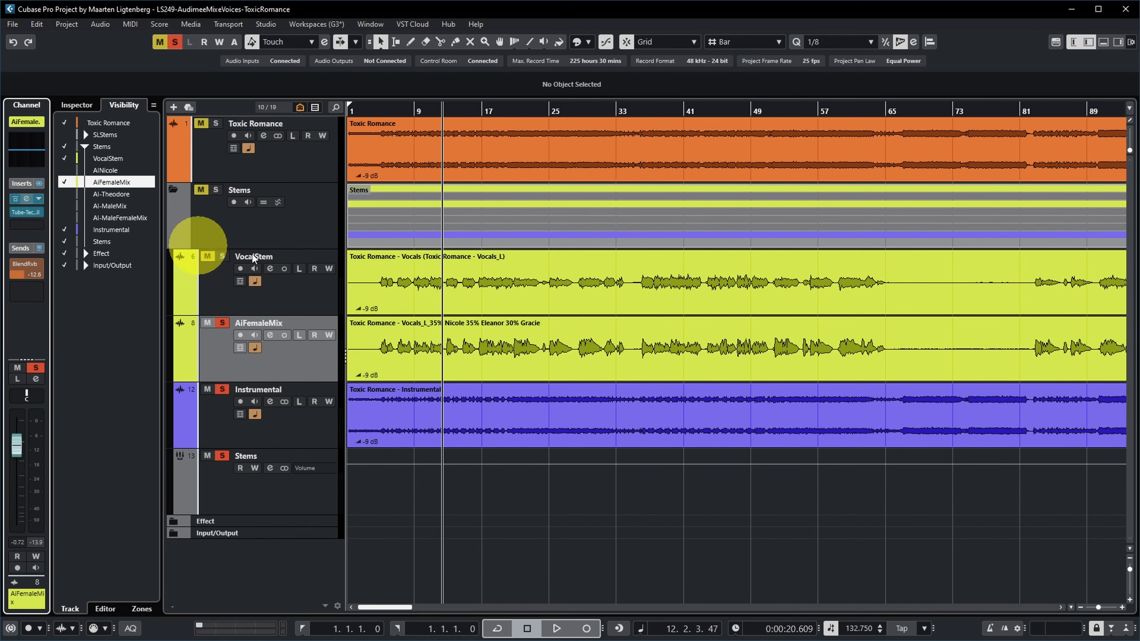
pyautogui.click(1045, 182)
pyautogui.click(27, 212)
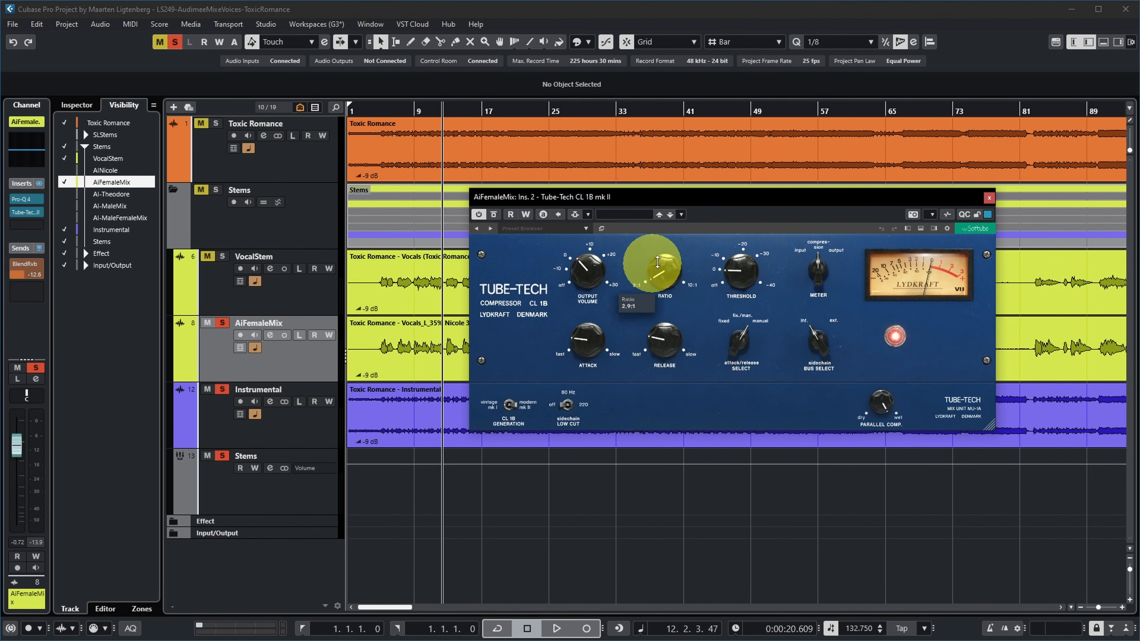
pyautogui.moveTo(672, 283)
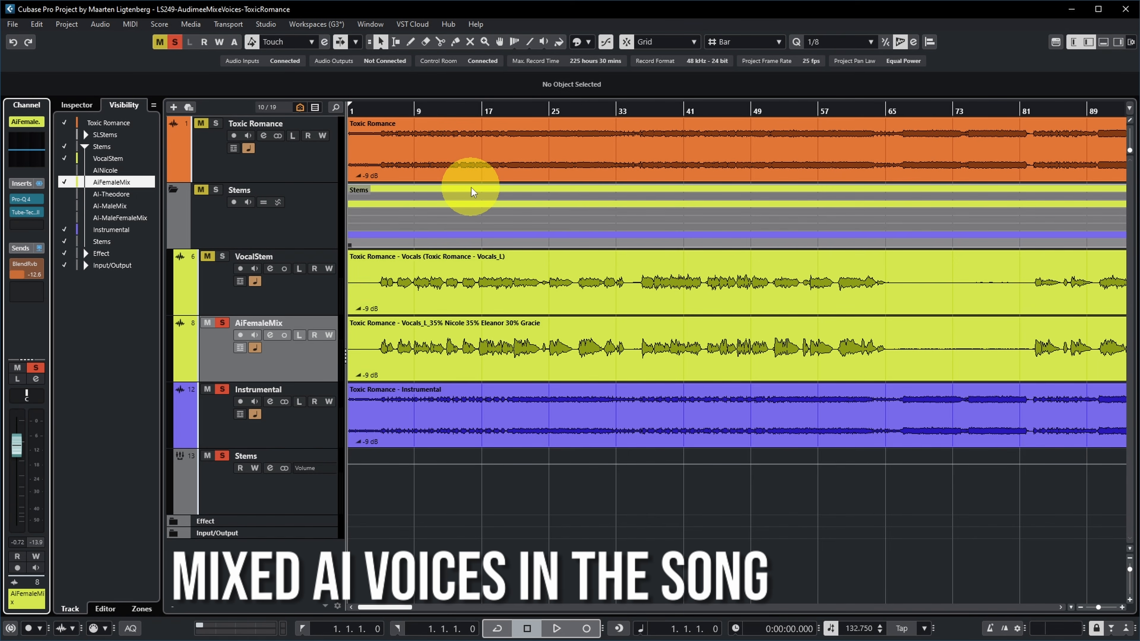
# Step: Play the song from the start with AiFemaleMix and Instrumental soloed together
pyautogui.press('space')
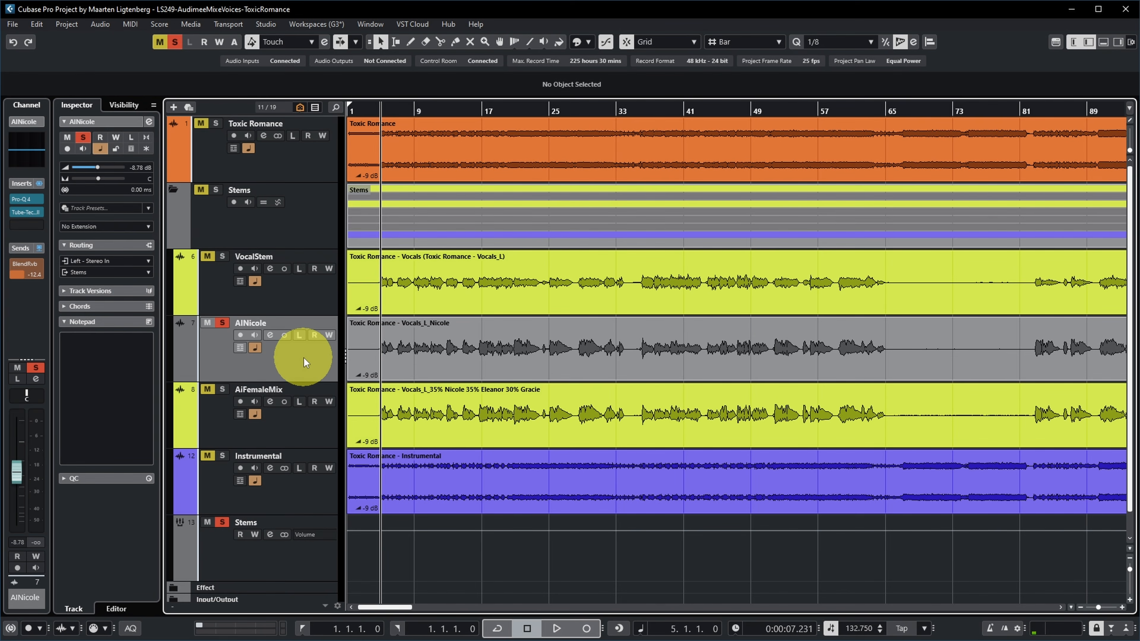
# Step: Play from bar 5 and alternate the exclusive solo between AINicole and AiFemaleMix to compare the single and mixed voices
pyautogui.press('space')
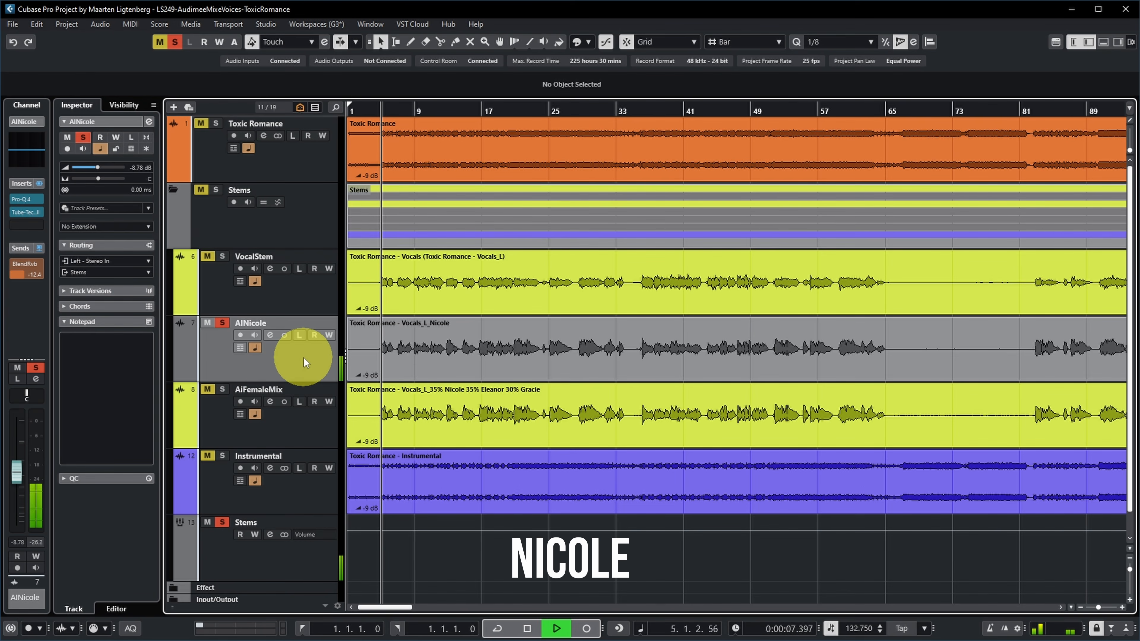
pyautogui.keyDown('ctrl'); pyautogui.click(223, 390); pyautogui.keyUp('ctrl')
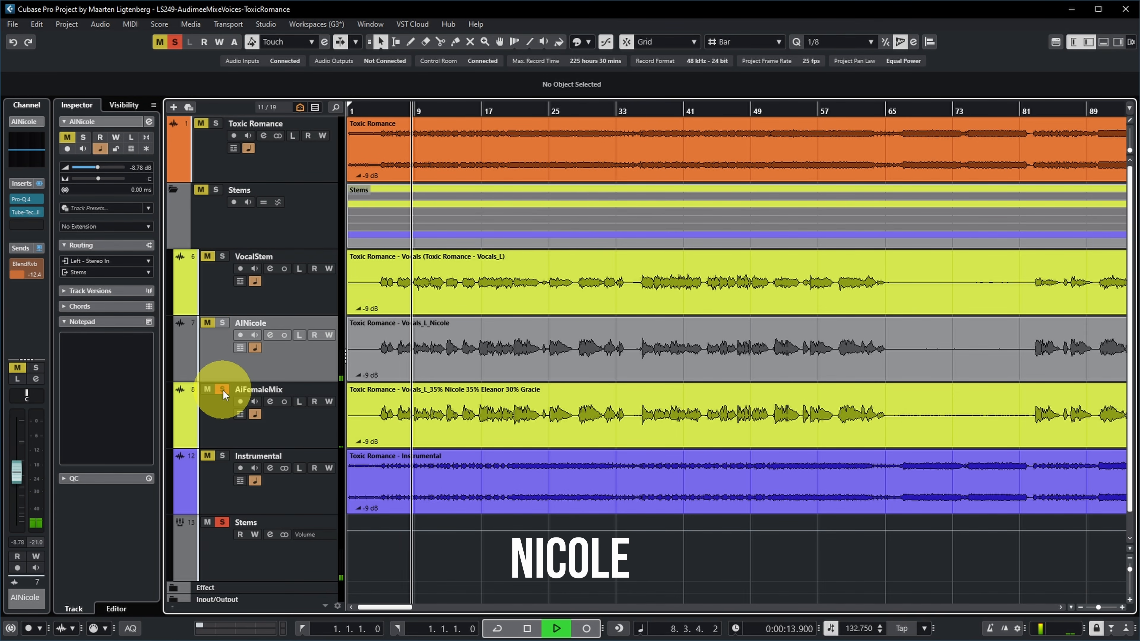
pyautogui.keyDown('ctrl'); pyautogui.click(223, 324); pyautogui.keyUp('ctrl')
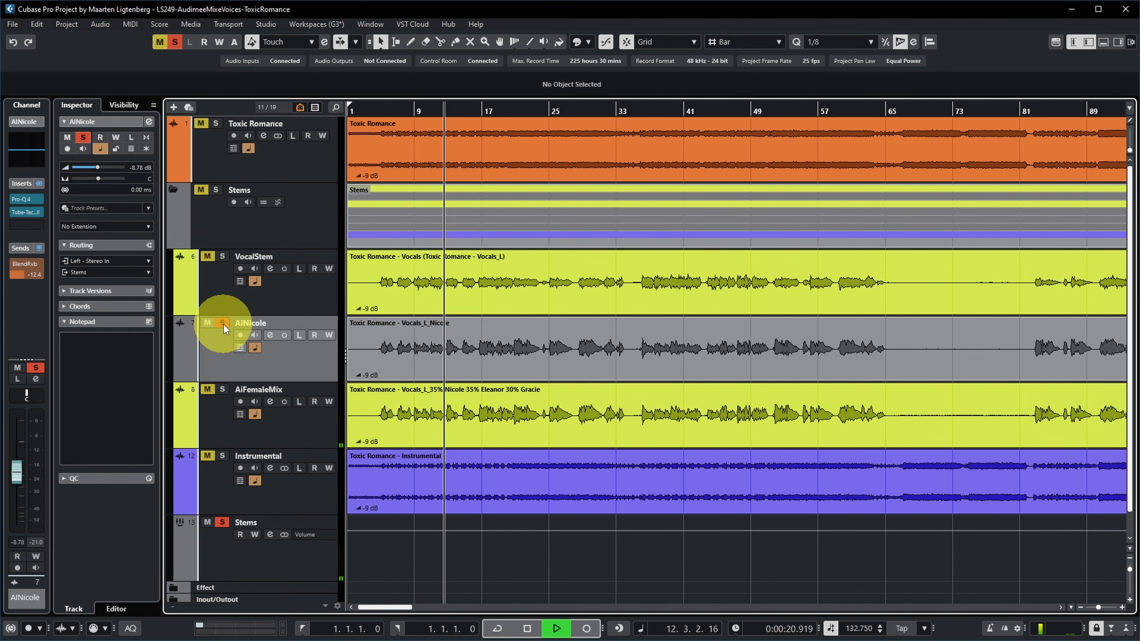
pyautogui.keyDown('ctrl'); pyautogui.click(222, 389); pyautogui.keyUp('ctrl')
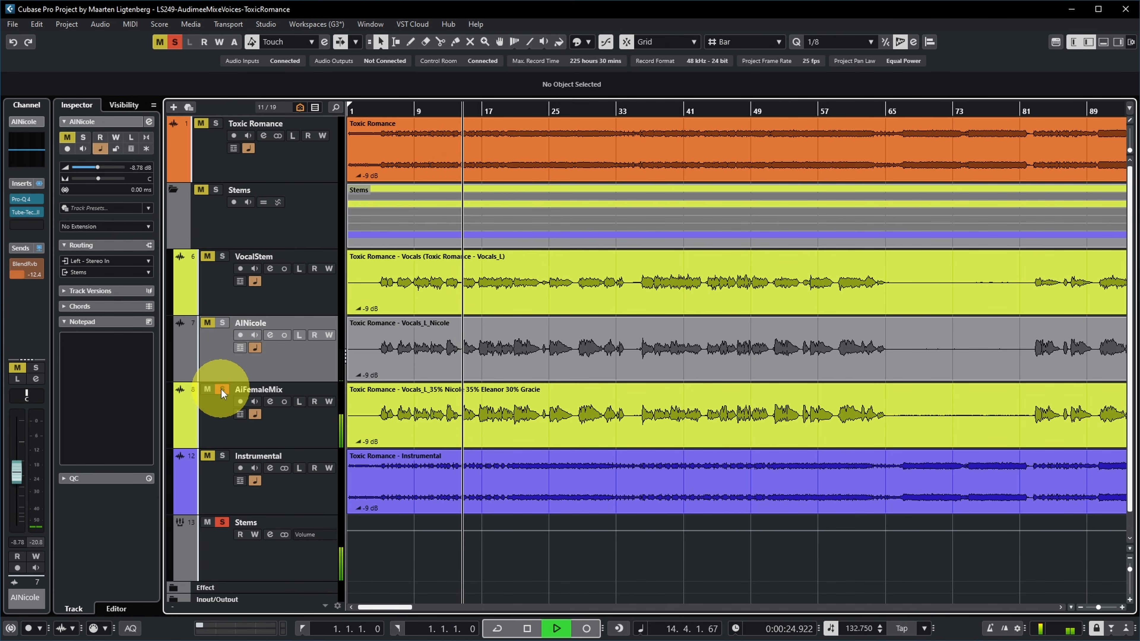
pyautogui.keyDown('ctrl'); pyautogui.click(222, 323); pyautogui.keyUp('ctrl')
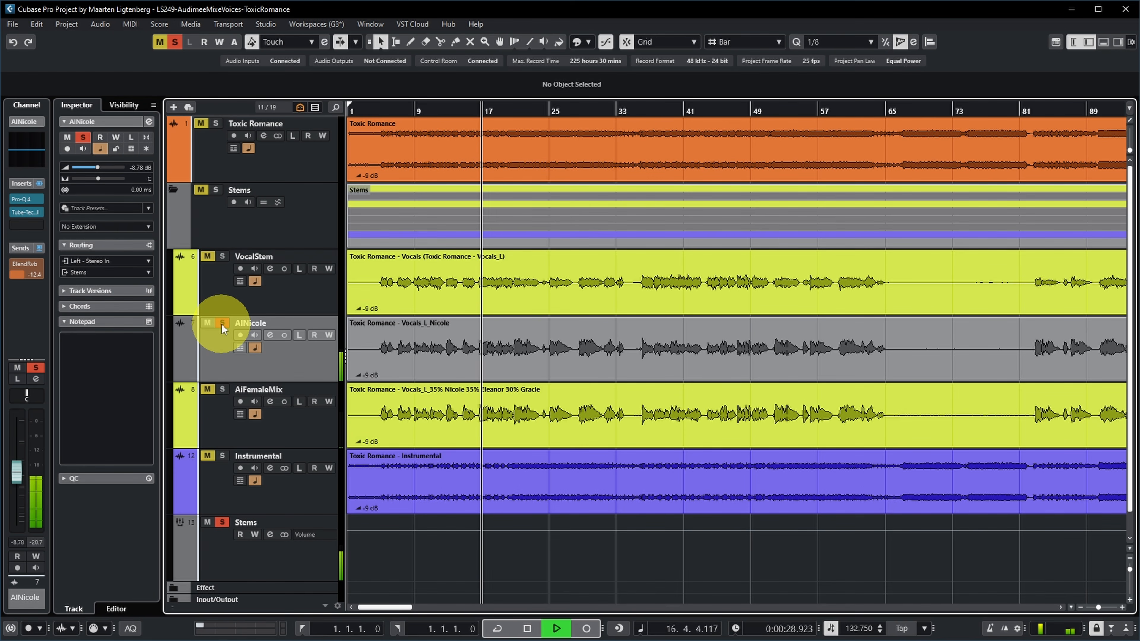
pyautogui.keyDown('ctrl'); pyautogui.click(223, 388); pyautogui.keyUp('ctrl')
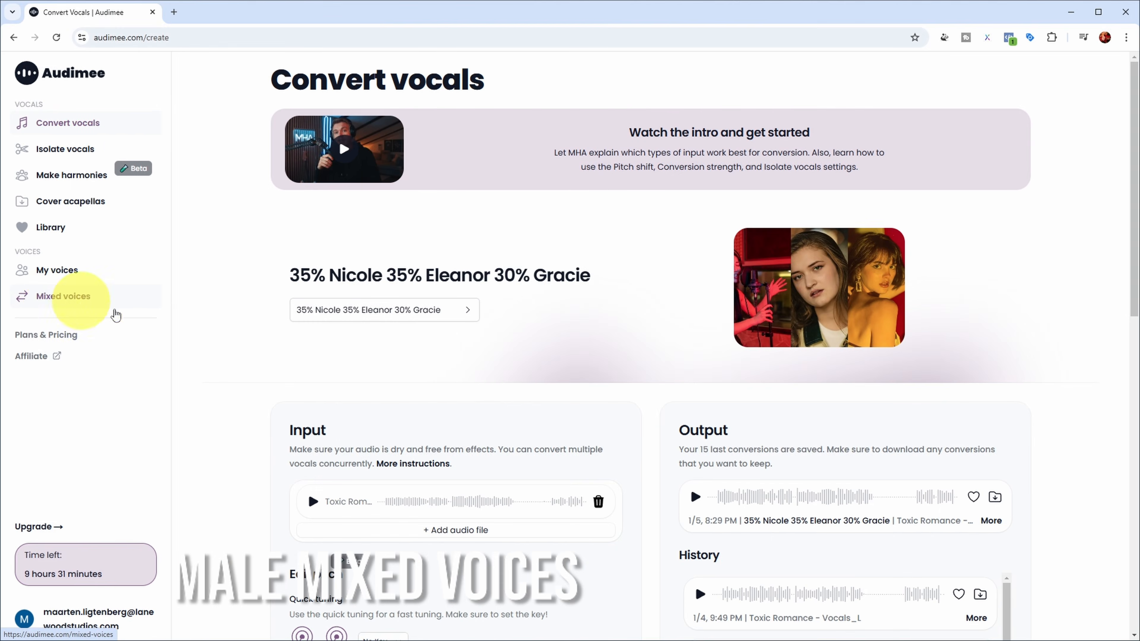
# Step: Switch to Audimee, start a new mixed voice, and choose the male voices Mika and Murray as its first two voices
pyautogui.click(73, 305)
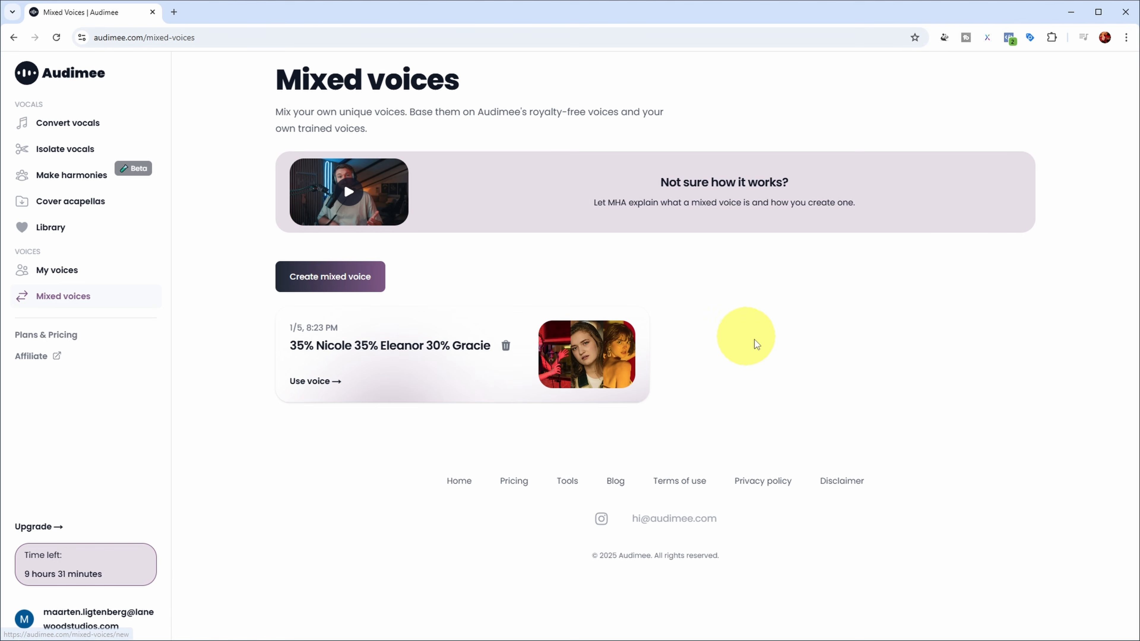
pyautogui.click(224, 195)
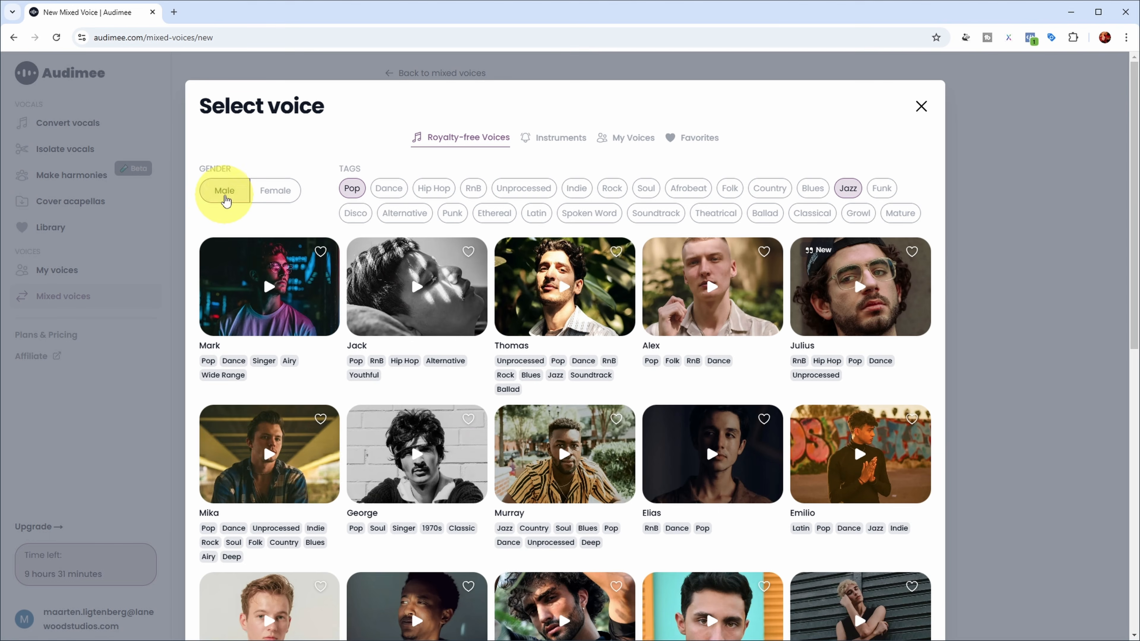
pyautogui.click(313, 473)
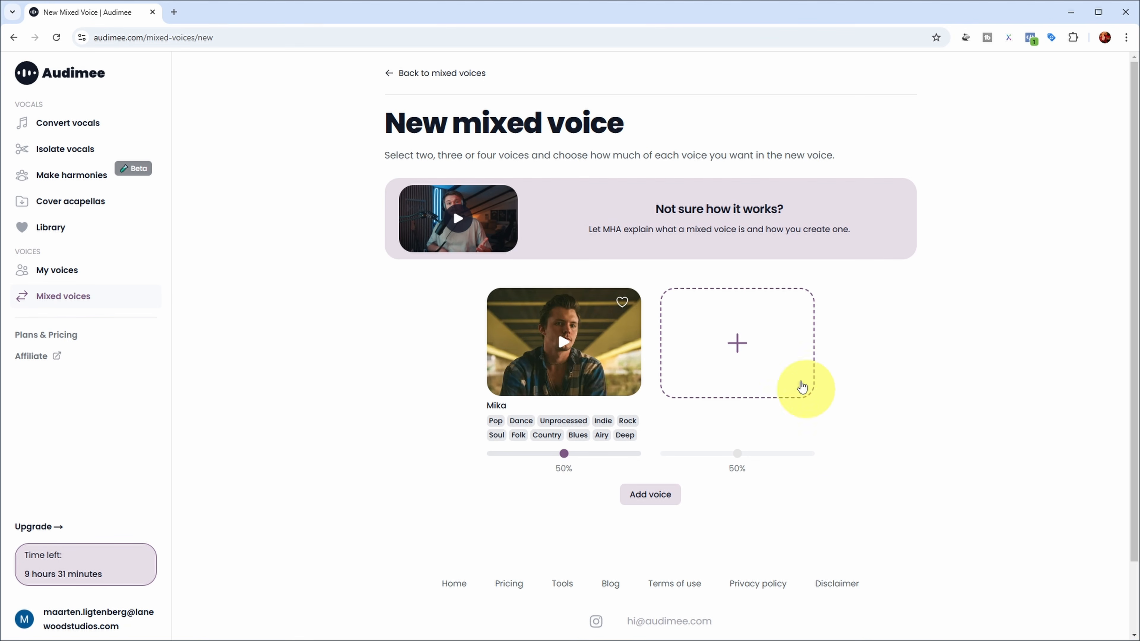
pyautogui.click(762, 349)
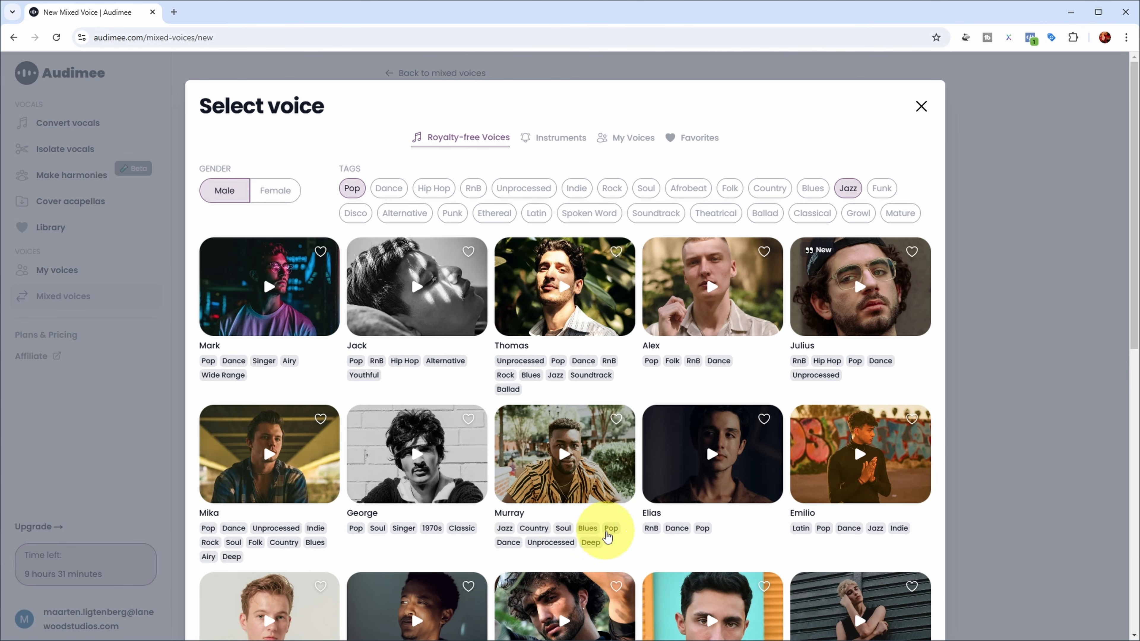
pyautogui.click(613, 475)
# Step: Add the male voices Tom and Theodore to the mix and create the mixed voice with 25% of each
pyautogui.click(650, 493)
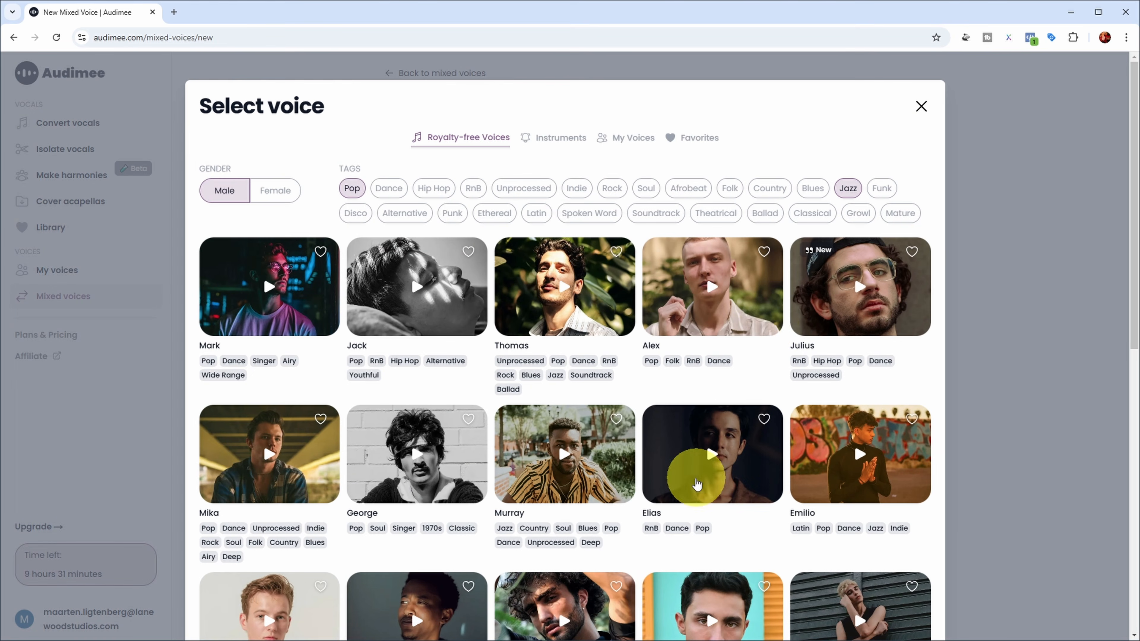
pyautogui.scroll(-10, 774, 324)
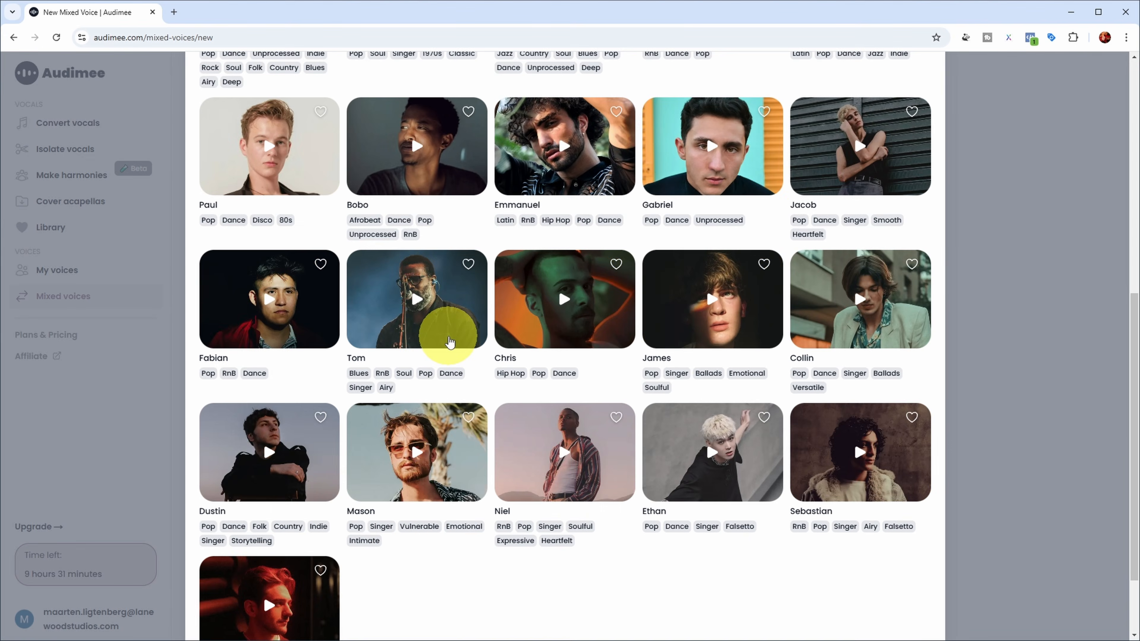
pyautogui.click(445, 331)
pyautogui.scroll(-3, 875, 306)
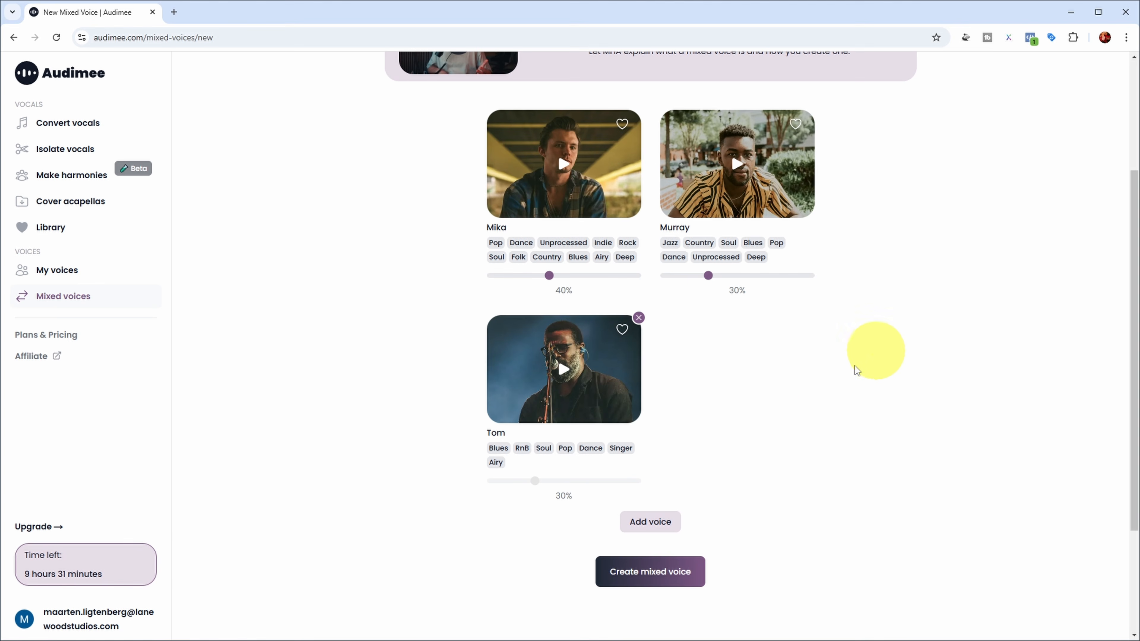
pyautogui.click(651, 523)
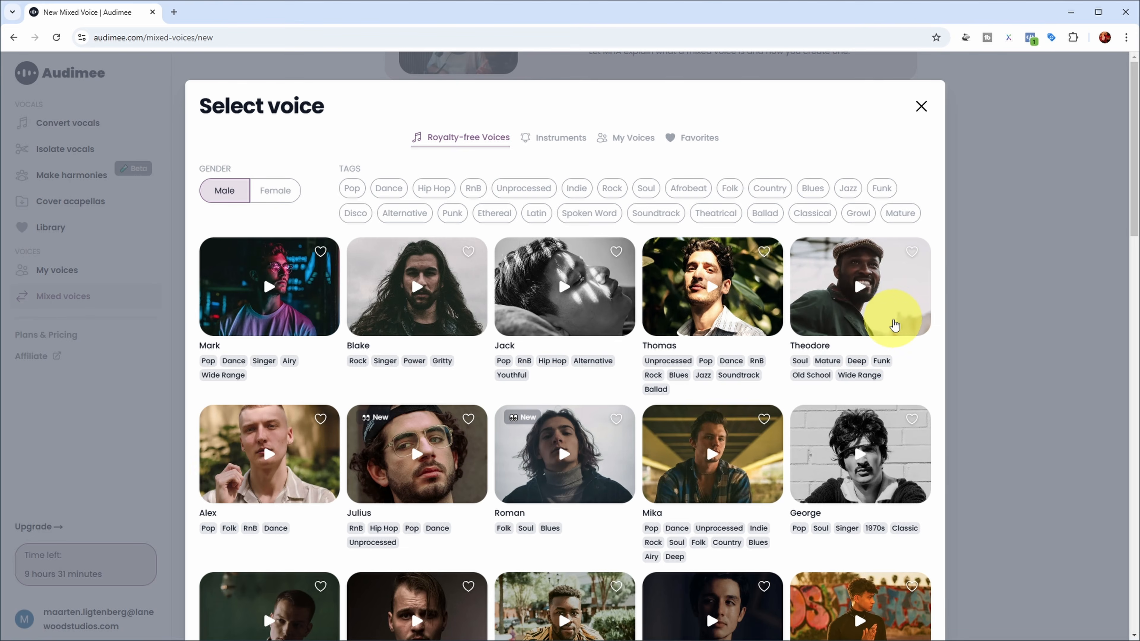
pyautogui.click(893, 330)
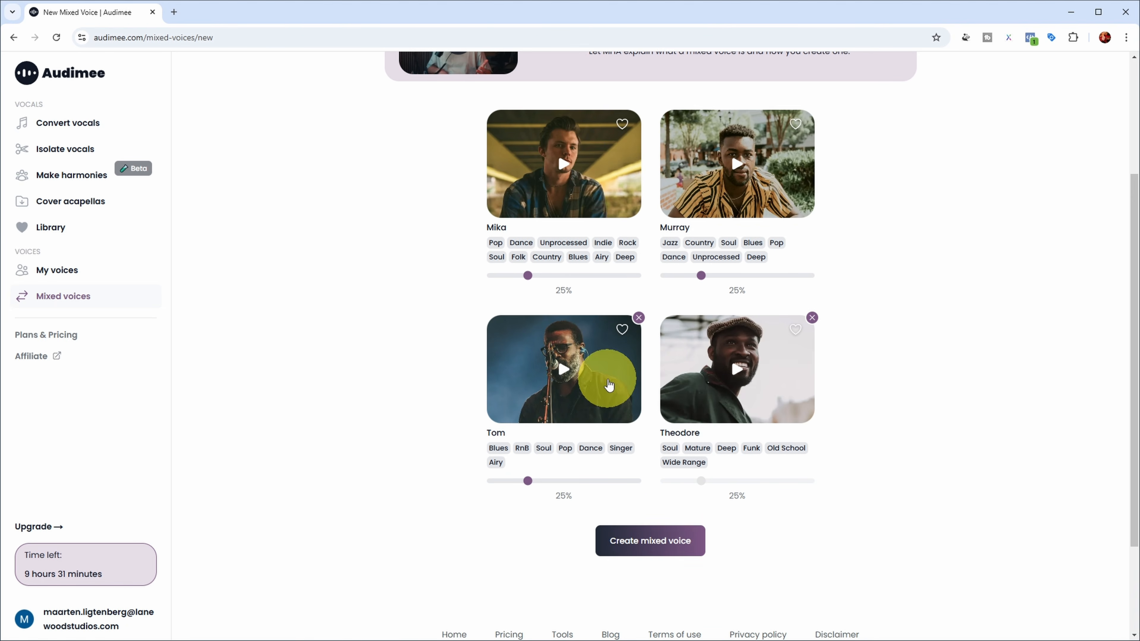
pyautogui.click(645, 541)
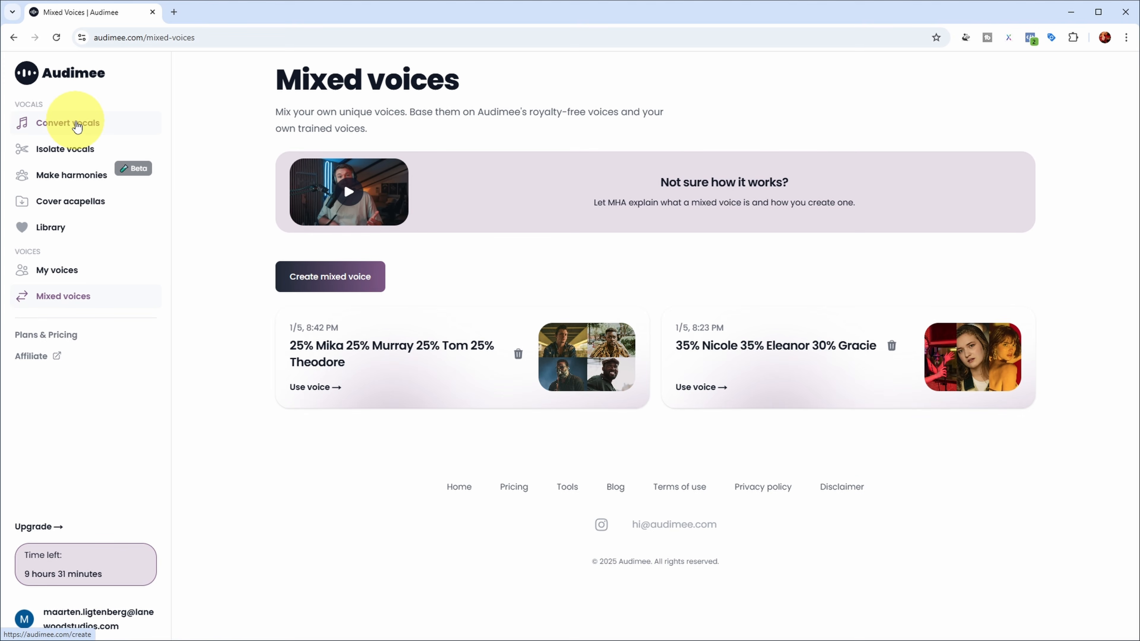
# Step: Select the Mika, Murray, Tom and Theodore mixed voice as the voice for vocal conversion
pyautogui.click(77, 125)
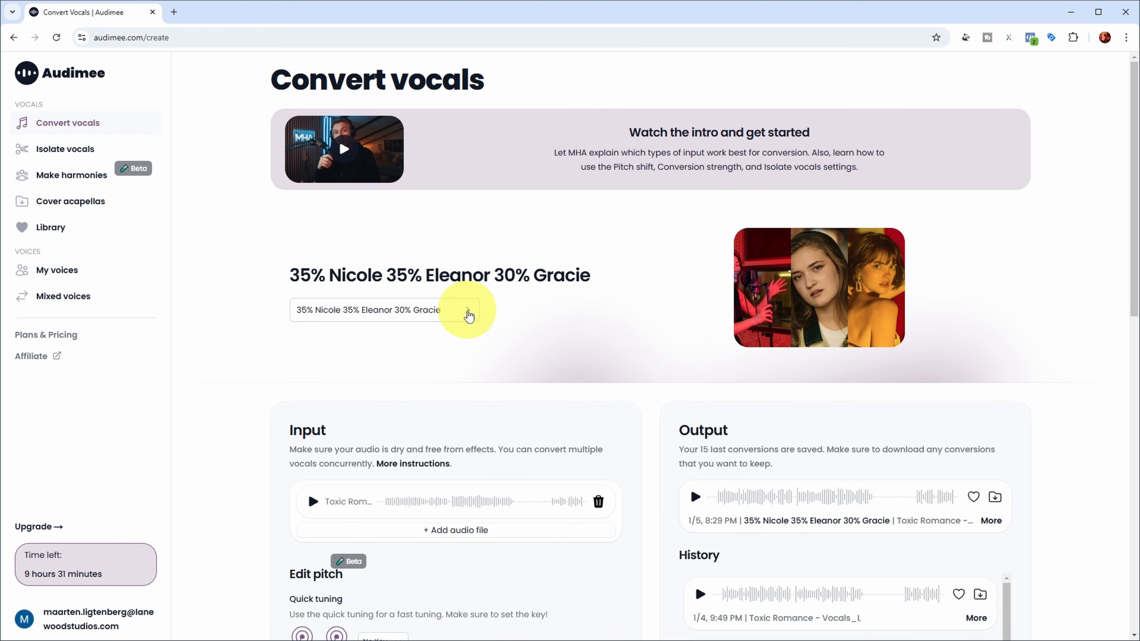
pyautogui.click(469, 316)
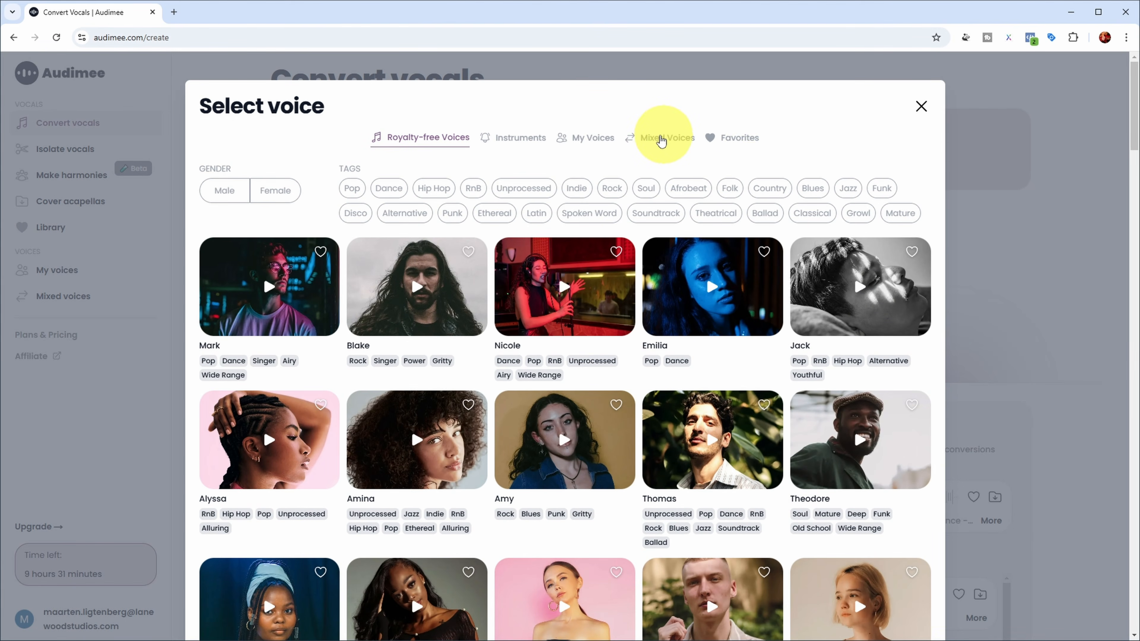
pyautogui.click(667, 140)
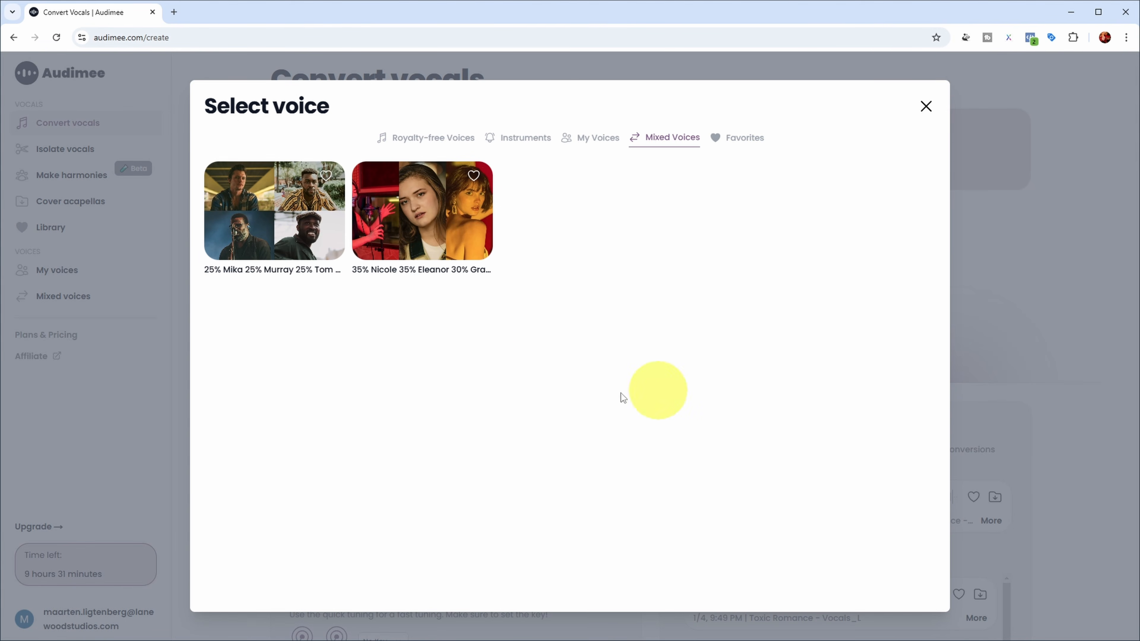
pyautogui.click(285, 246)
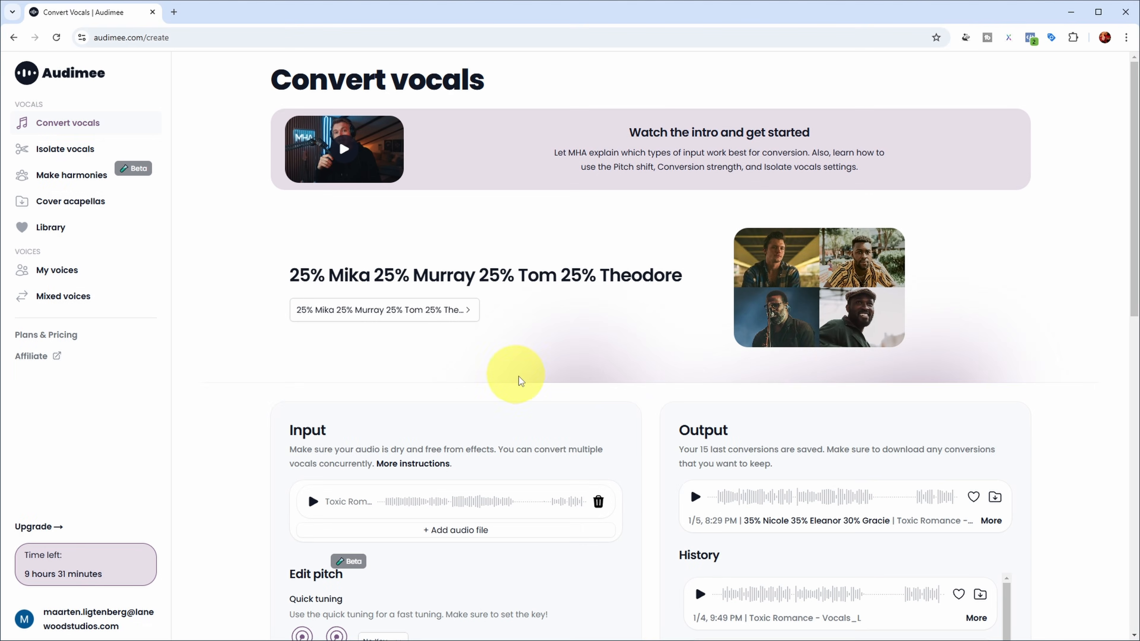
# Step: Enable removal of background vocals and of reverb and echo, and convert the uploaded vocal with the male mixed voice
pyautogui.scroll(-10, 508, 372)
pyautogui.click(609, 432)
pyautogui.click(610, 458)
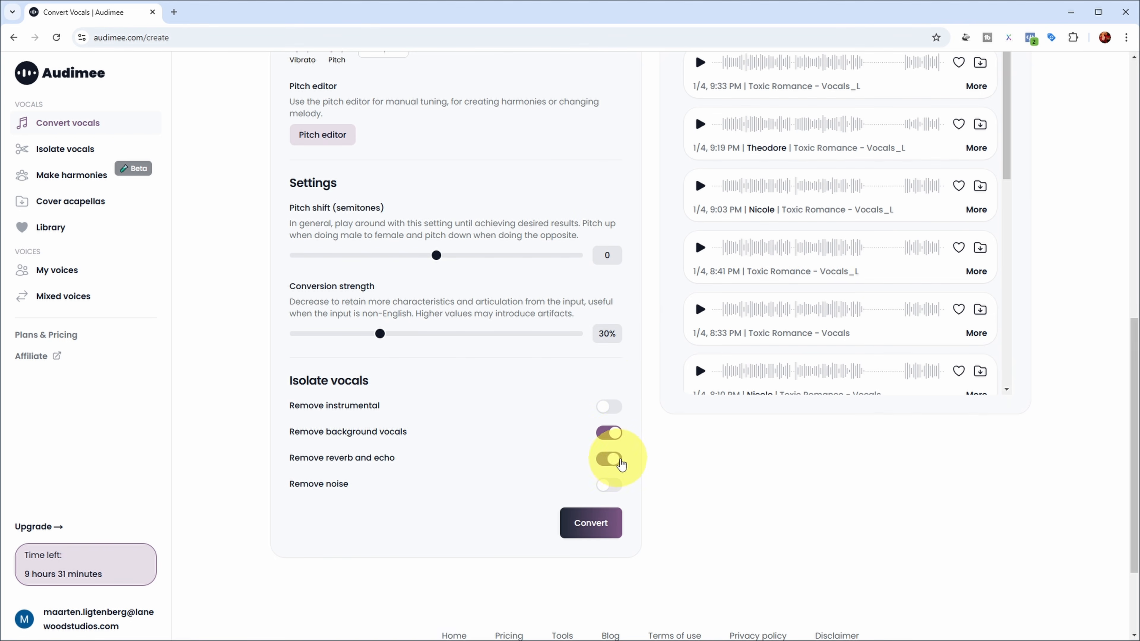
pyautogui.click(591, 528)
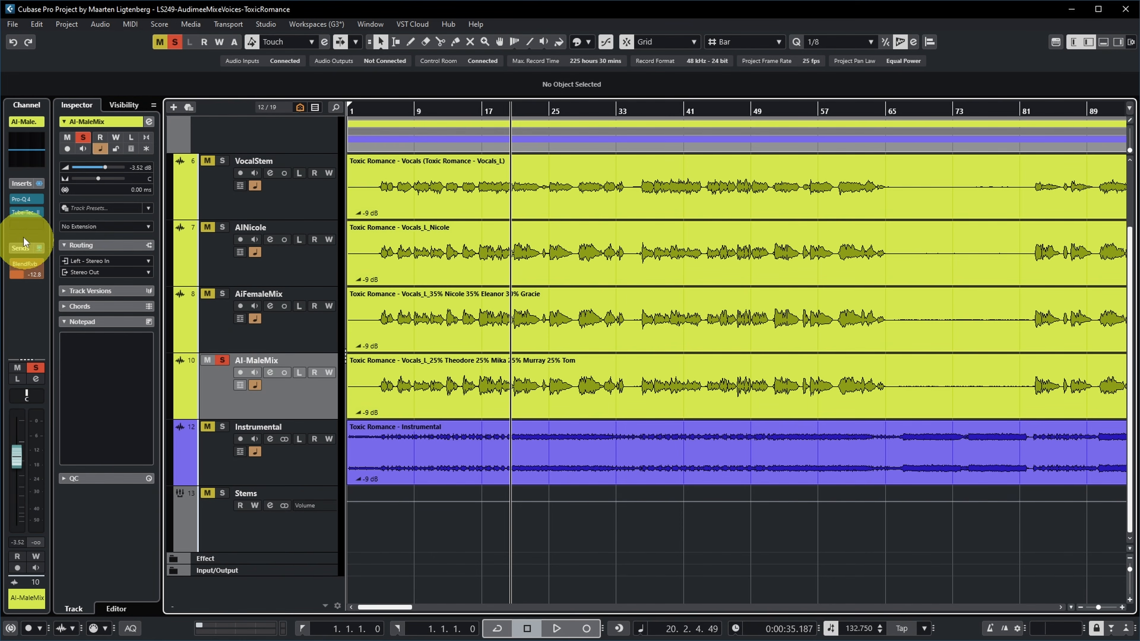
# Step: In Cubase, bypass the inserts and reverb send of the soloed AI-MaleMix track and play it from bar 5
pyautogui.click(15, 203)
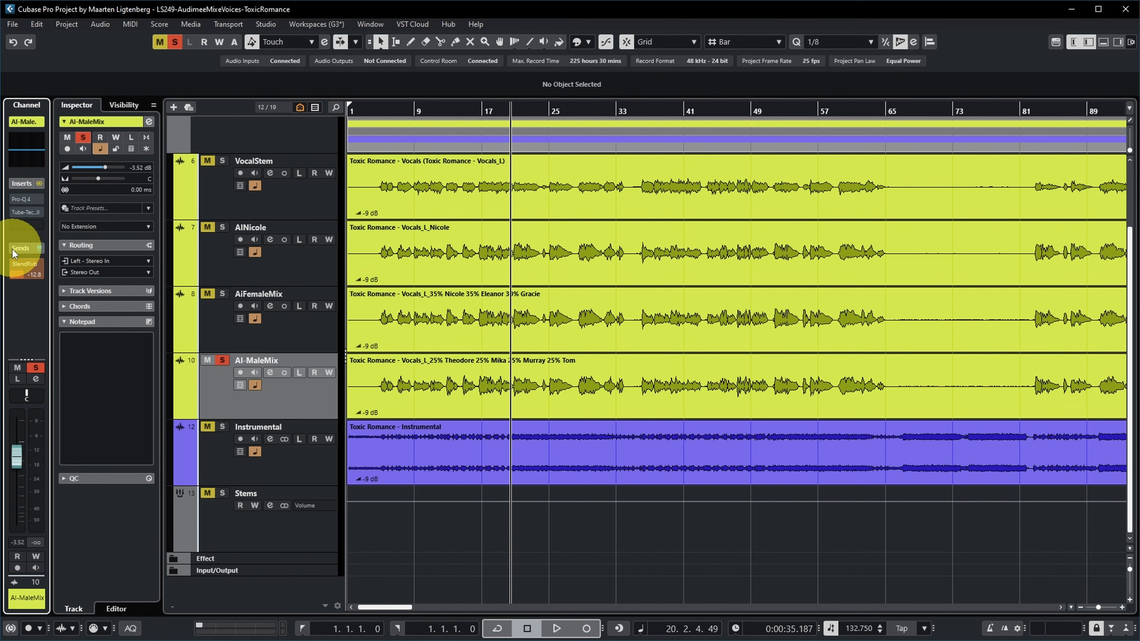
pyautogui.press('space')
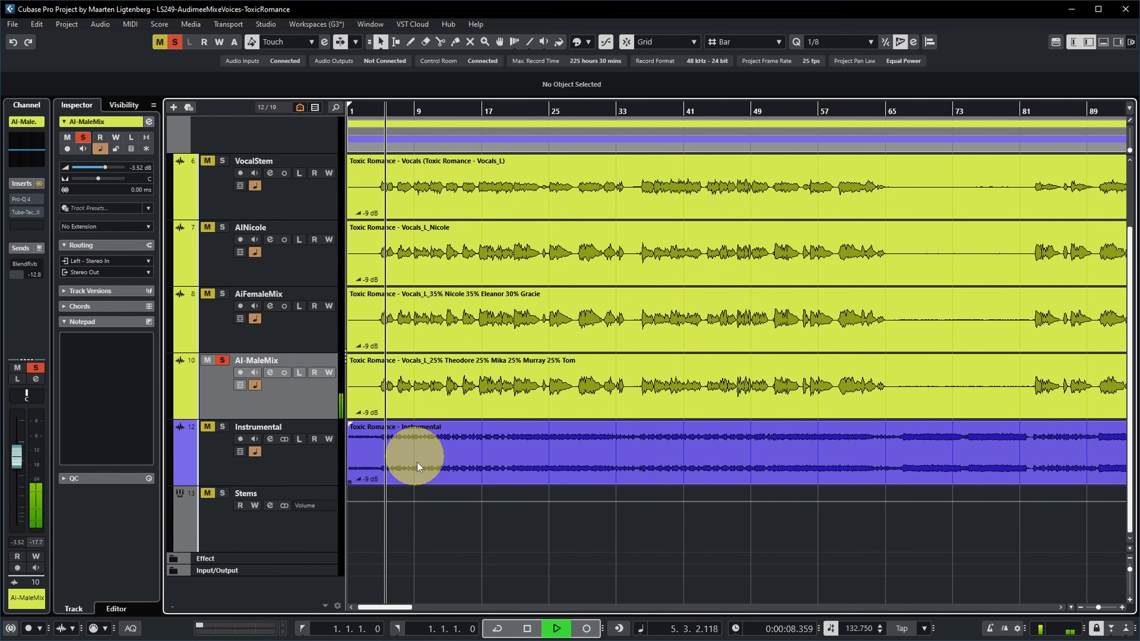
# Step: Solo the AI-Theodore track and play its unprocessed vocal from bar 5
pyautogui.click(426, 516)
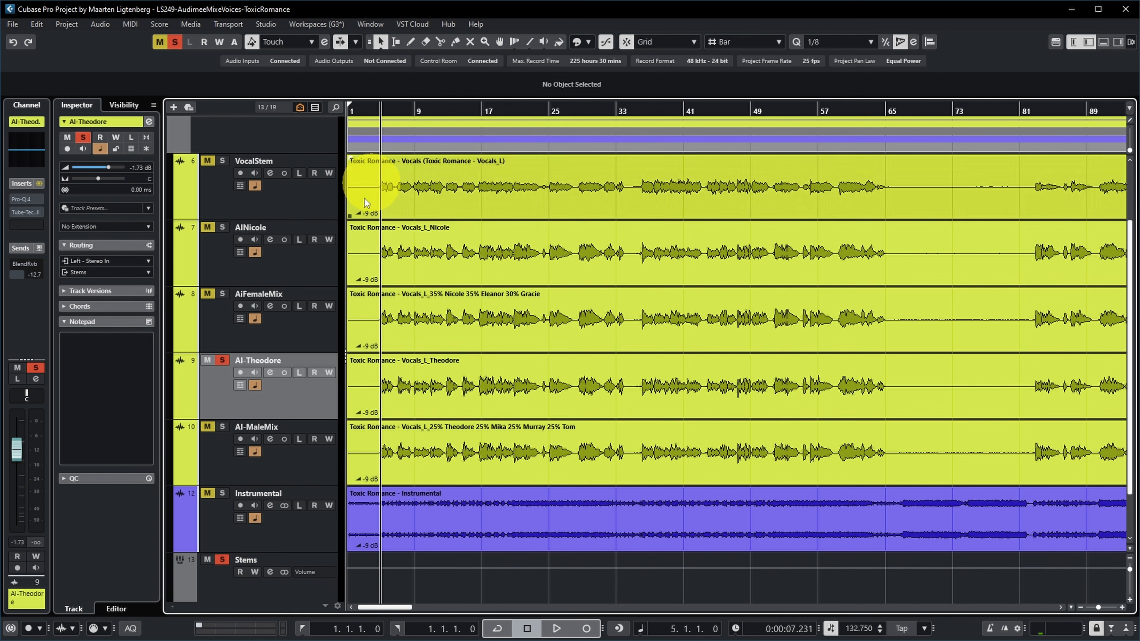
pyautogui.click(319, 383)
pyautogui.press('space')
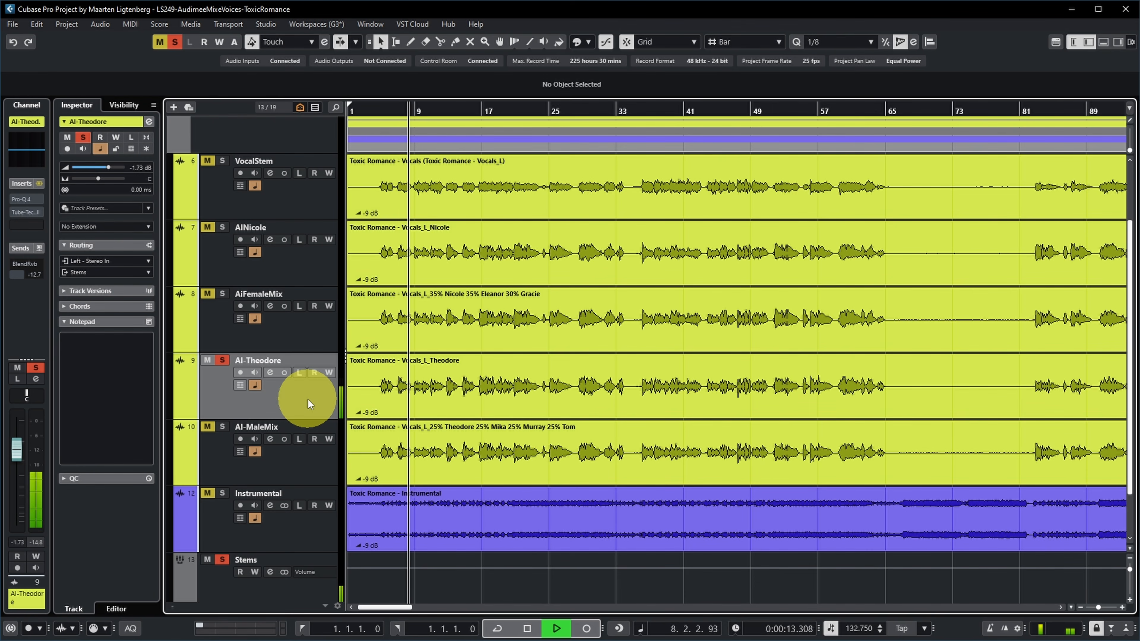
pyautogui.press('space')
# Step: Solo only the AI-MaleMix track and play it from bar 5 for comparison with the single Theodore voice
pyautogui.keyDown('ctrl'); pyautogui.click(222, 427); pyautogui.keyUp('ctrl')
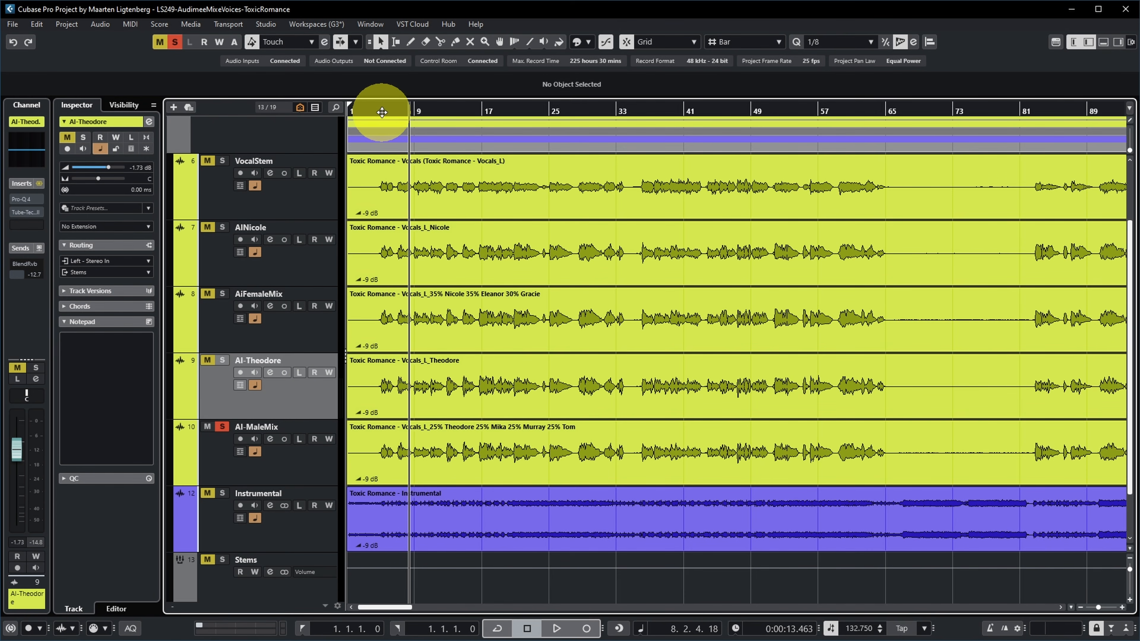
pyautogui.click(381, 111)
pyautogui.press('space')
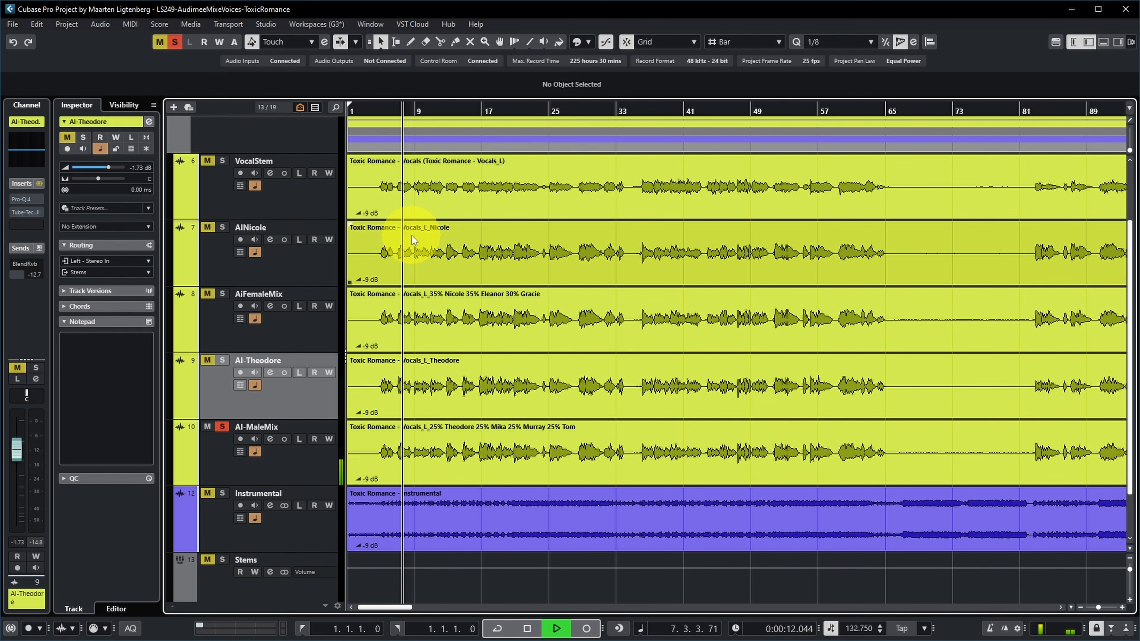
pyautogui.press('space')
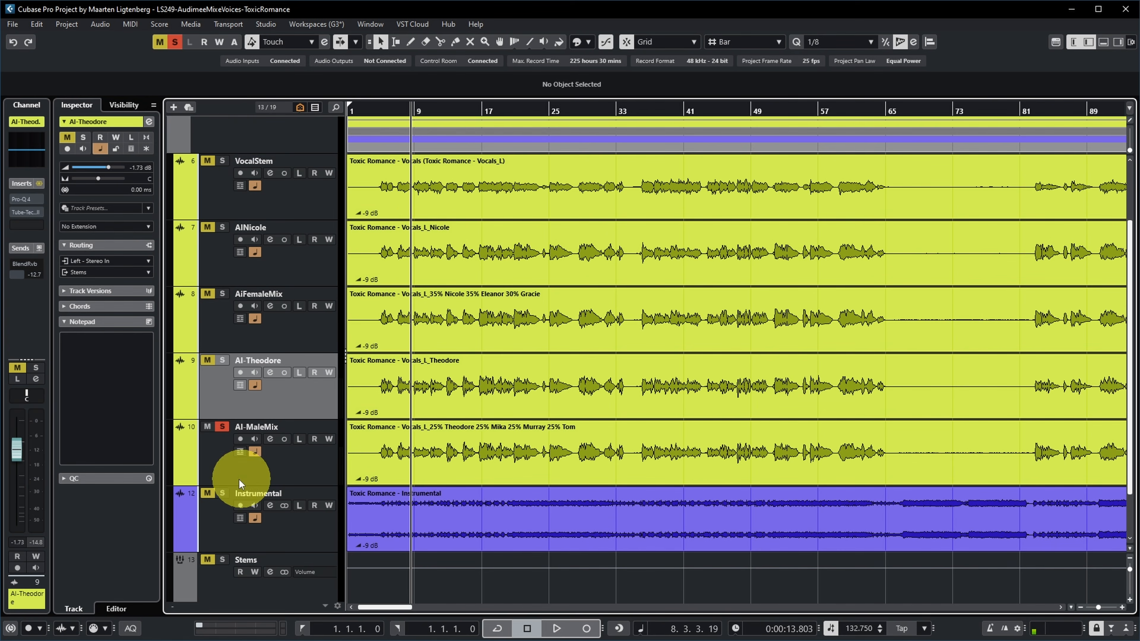
# Step: Solo the Instrumental along with AI-MaleMix, reactivate the vocal's inserts and reverb send, and play them together
pyautogui.click(223, 493)
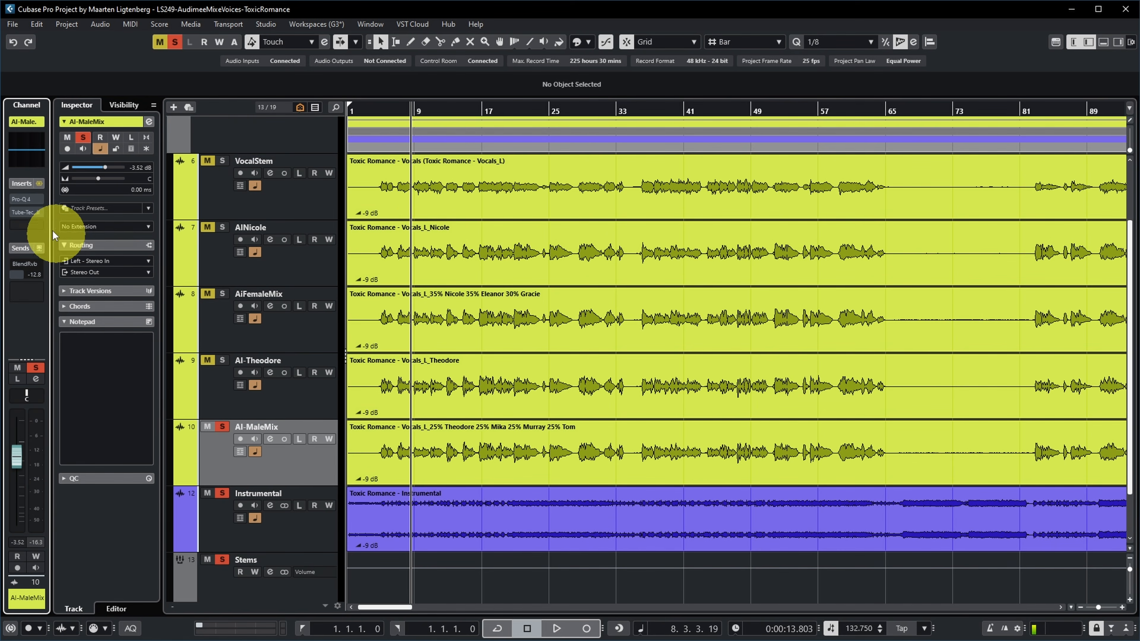
pyautogui.click(16, 212)
pyautogui.click(16, 263)
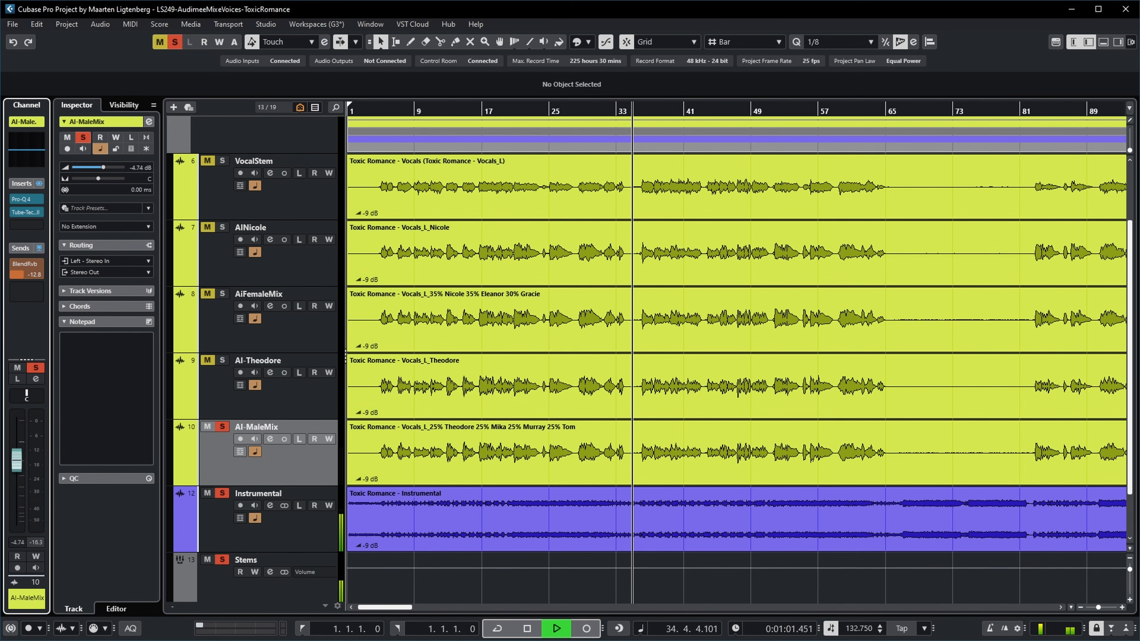
pyautogui.press('space')
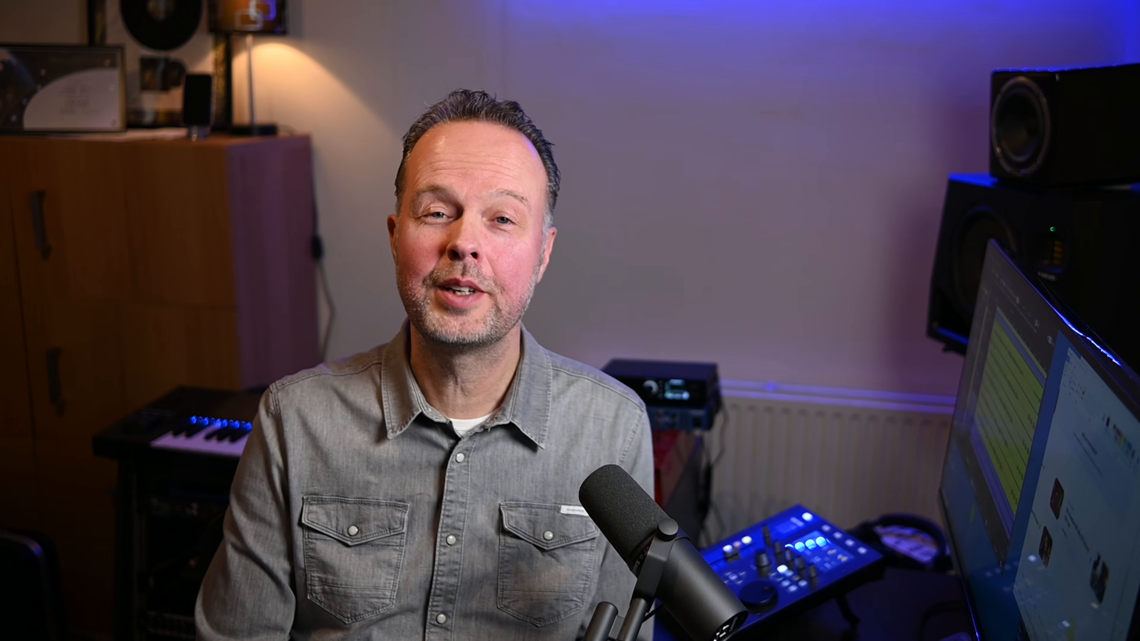